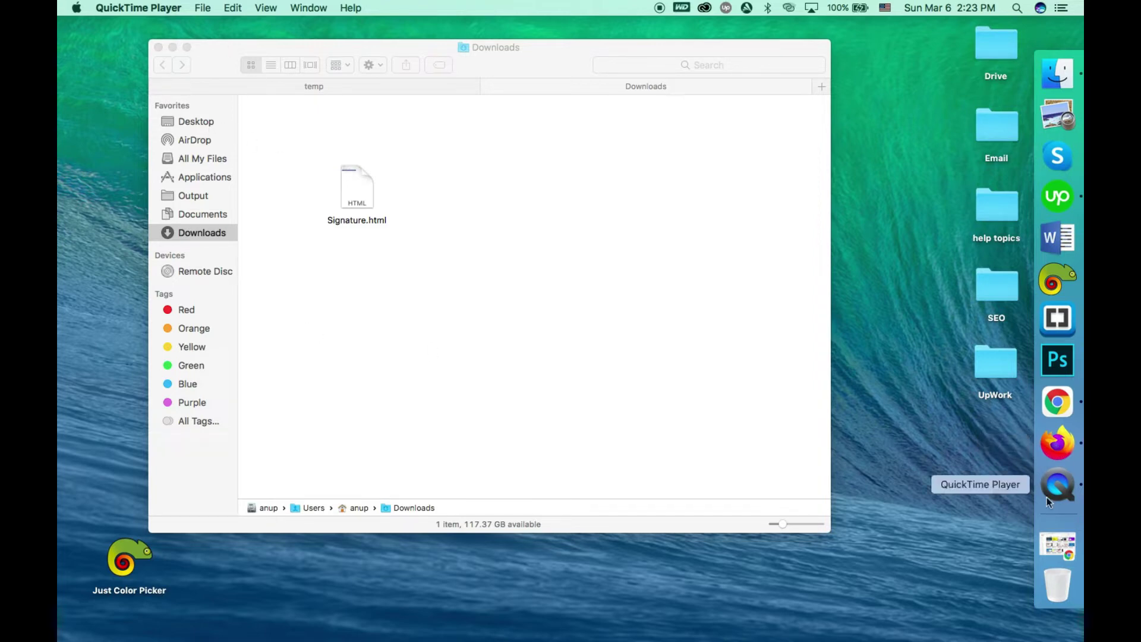
Step: Show the Open With choices for Signature.html in the Finder Downloads folder
click(340, 179)
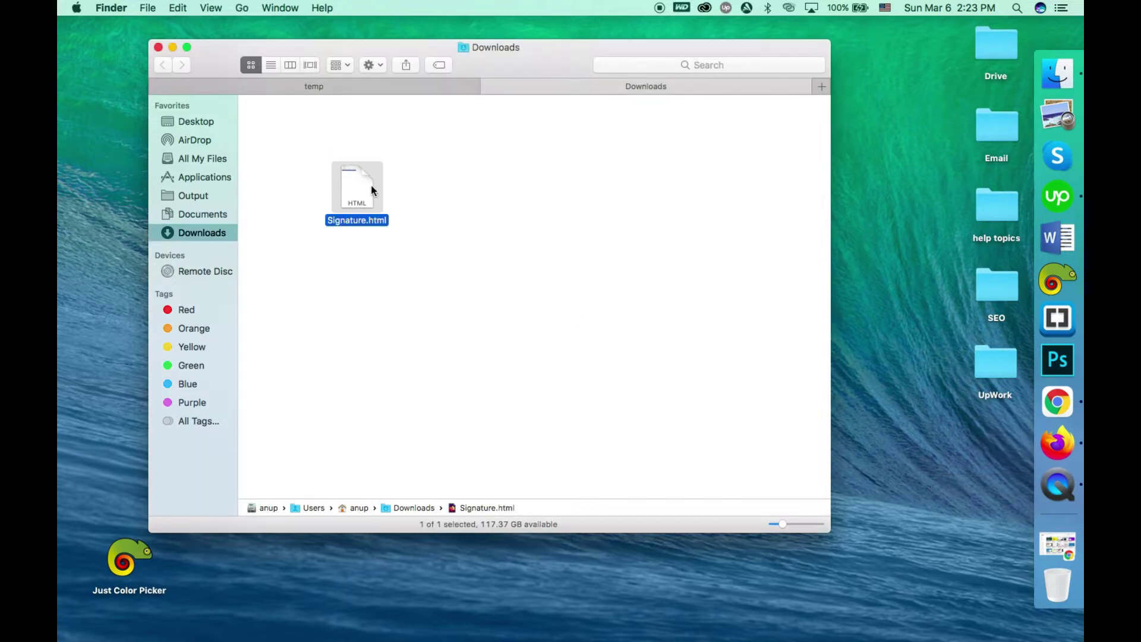
right_click(338, 179)
Step: Open Signature.html in Firefox, the default app
mouse_move(502, 200)
click(569, 204)
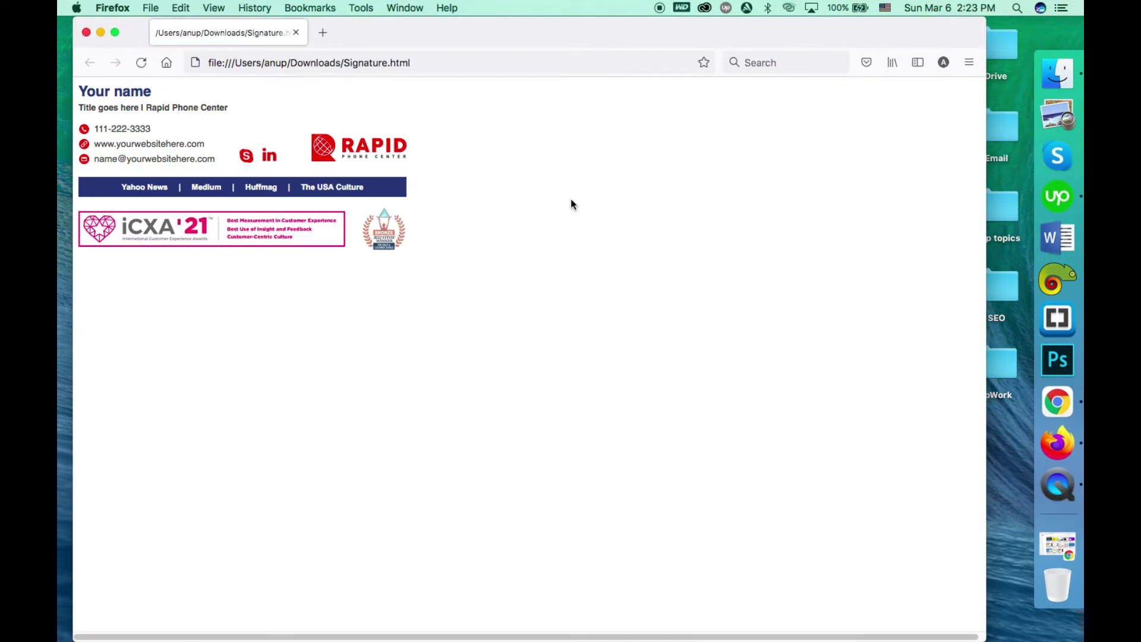
click(526, 63)
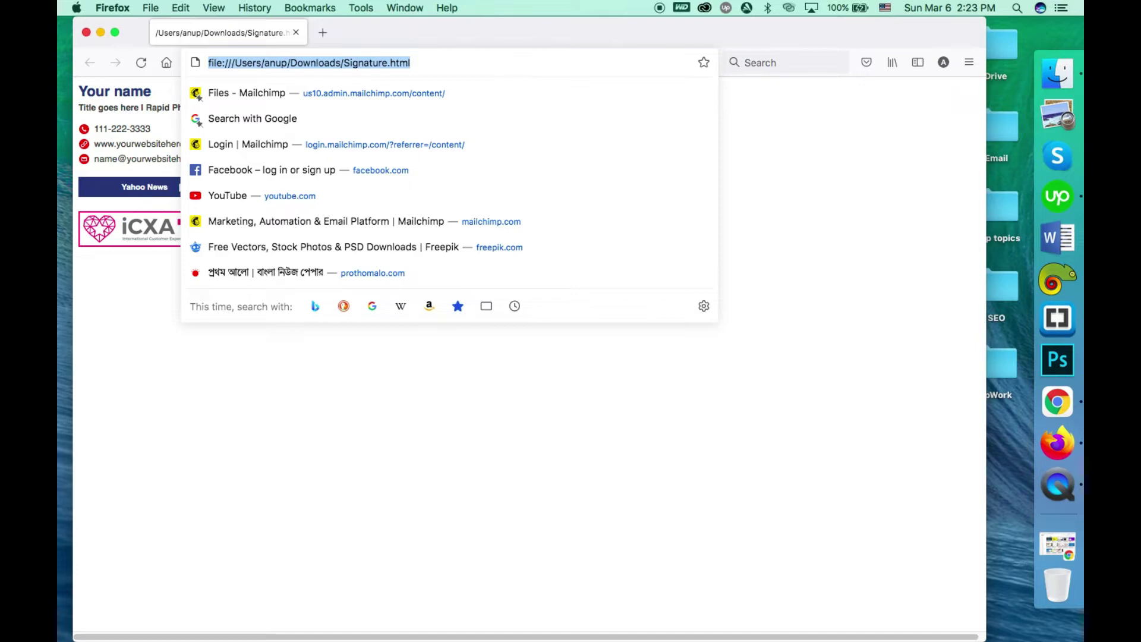
Step: Select and copy the whole rendered signature page, then bring up Launchpad
text(Cmd)
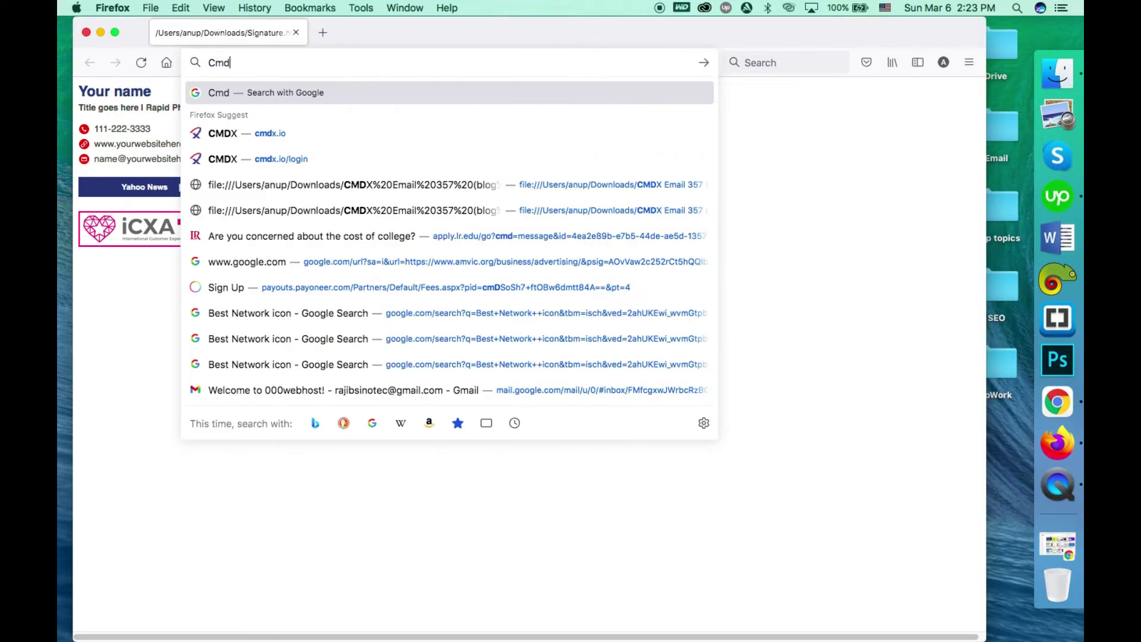
text(+ CMd)
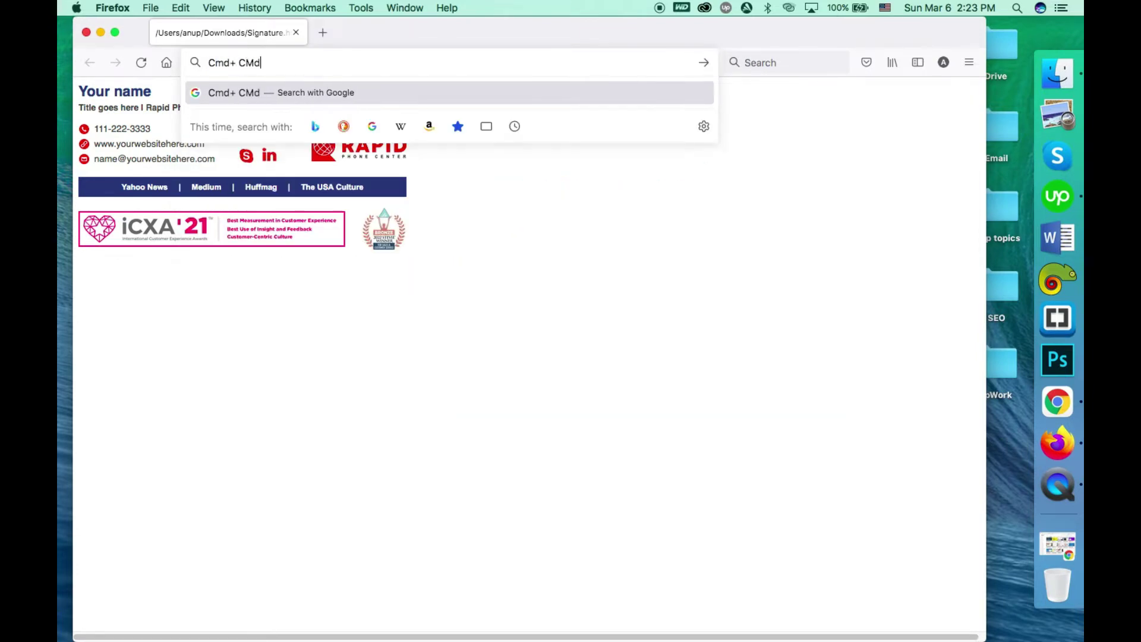
text(+ c)
click(529, 378)
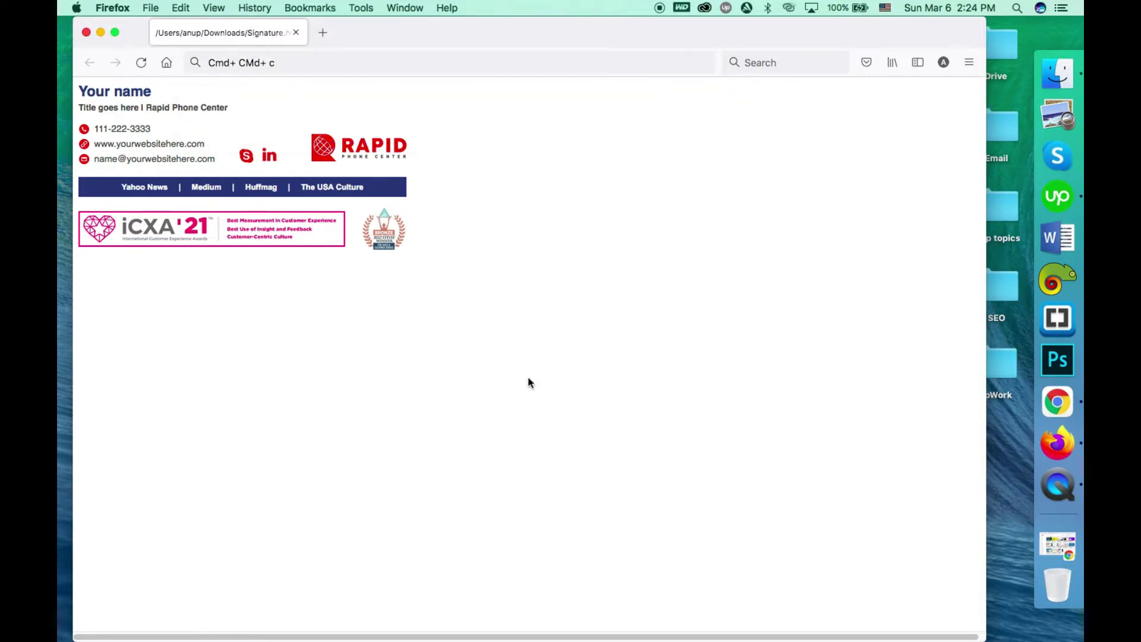
key(super+a)
key(super+c)
key(F4)
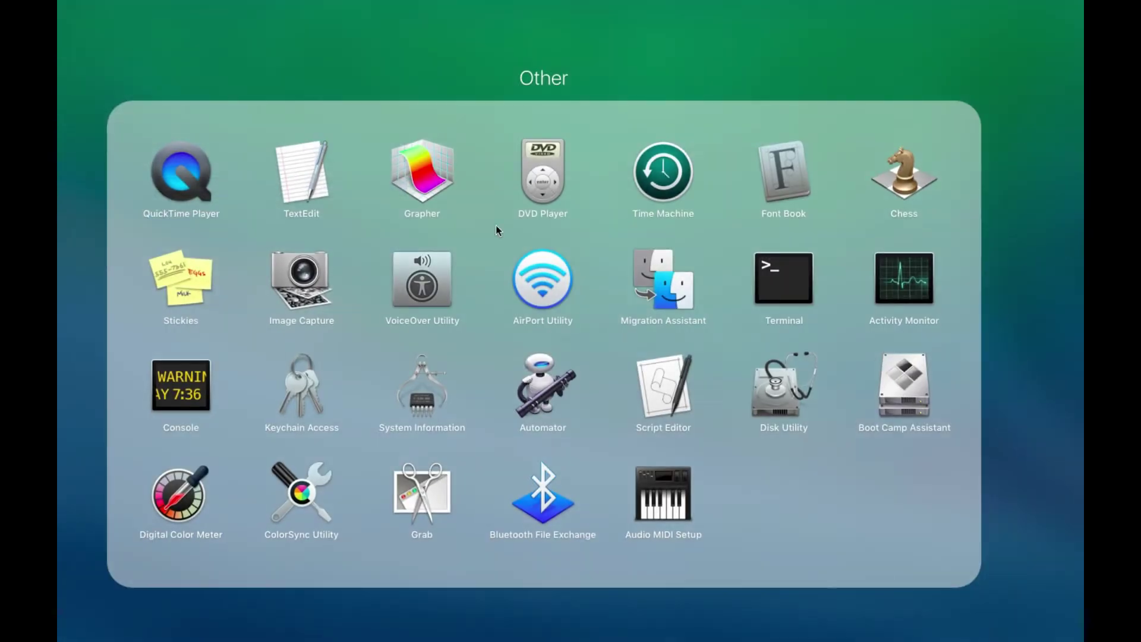
Step: Search Launchpad for 'out' and launch Microsoft Outlook, bringing its window forward
click(487, 73)
text(outl)
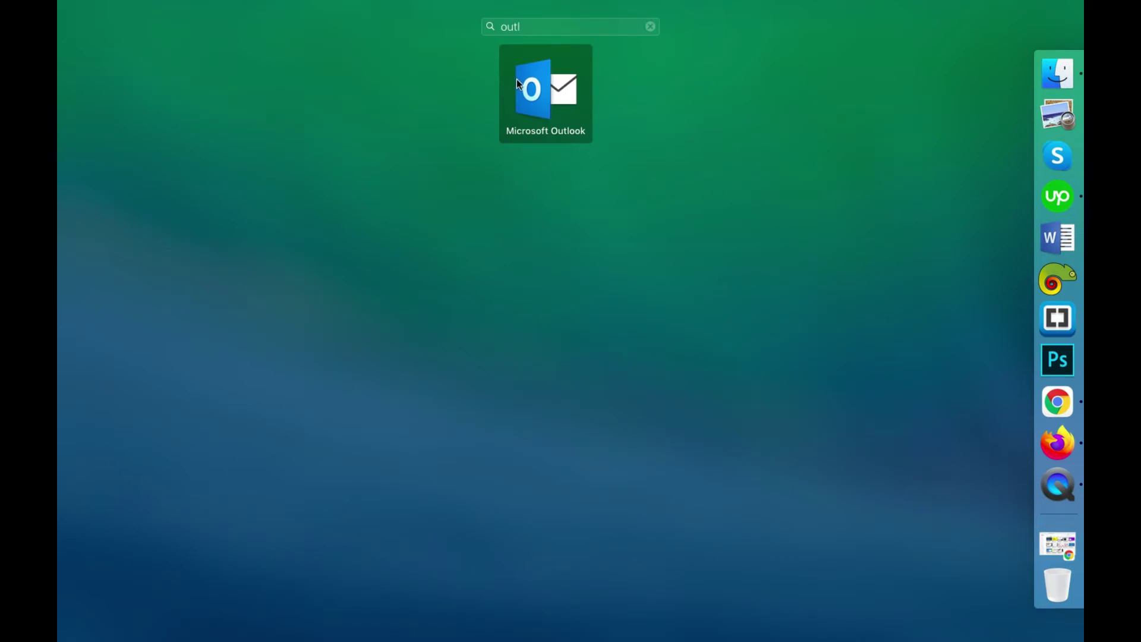
click(537, 87)
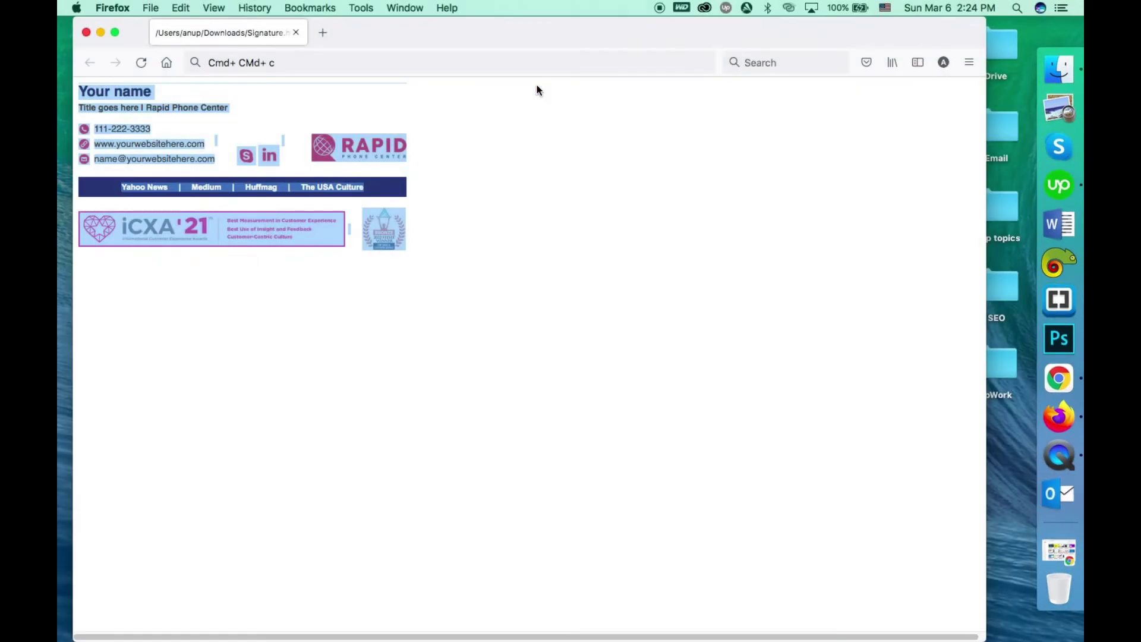
click(549, 286)
click(549, 284)
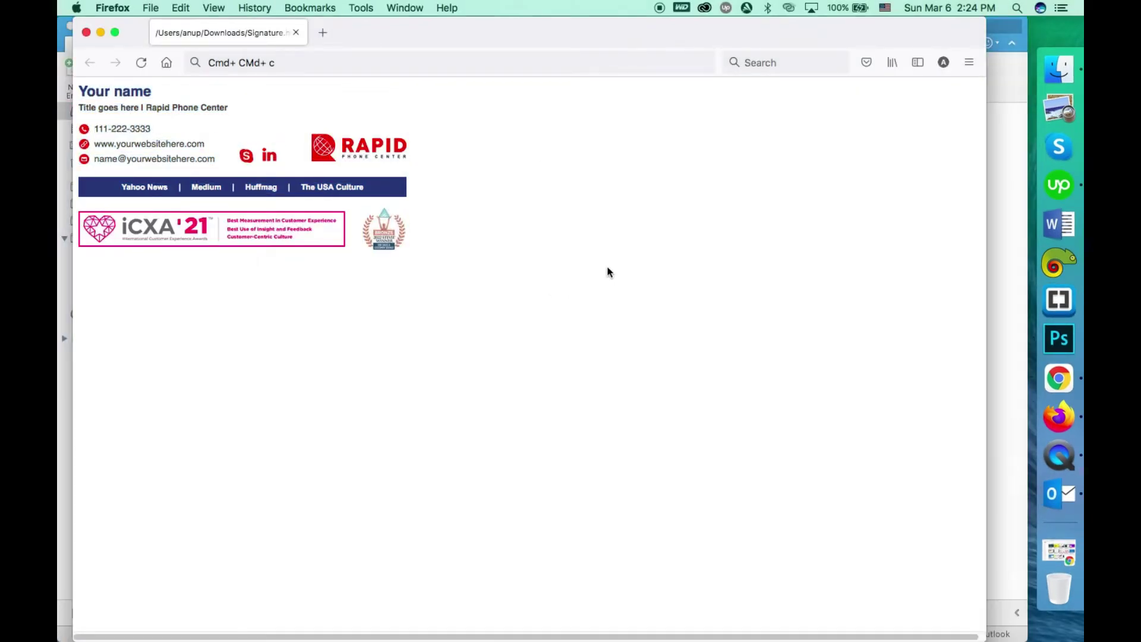
Step: From the Outlook Inbox, start a new email and open Signature > Edit Signatures
click(1061, 493)
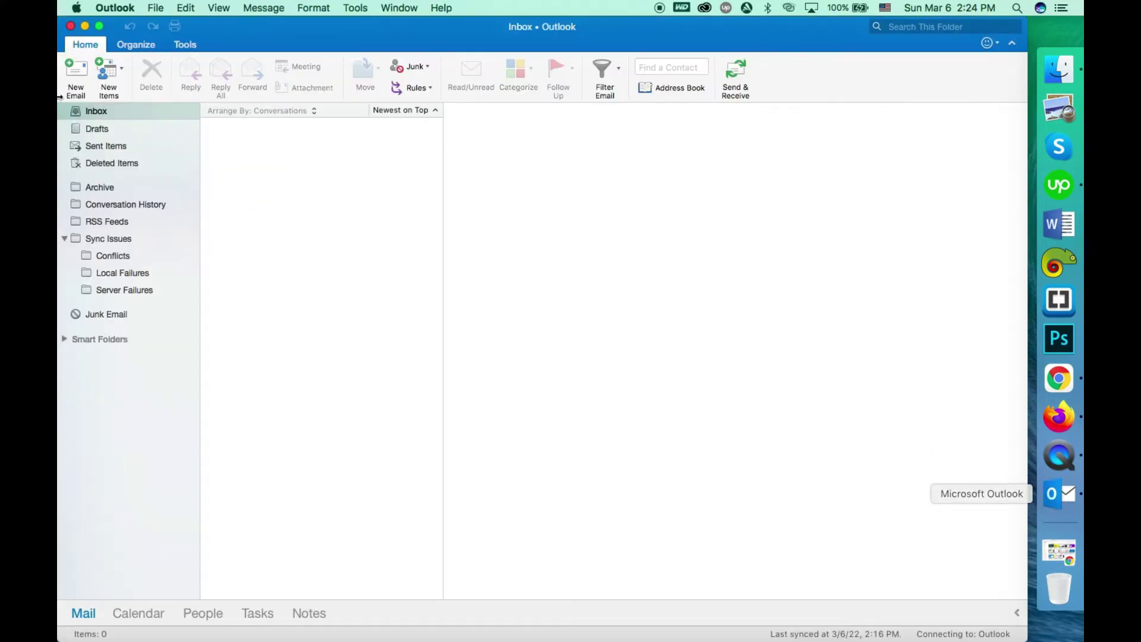
click(76, 74)
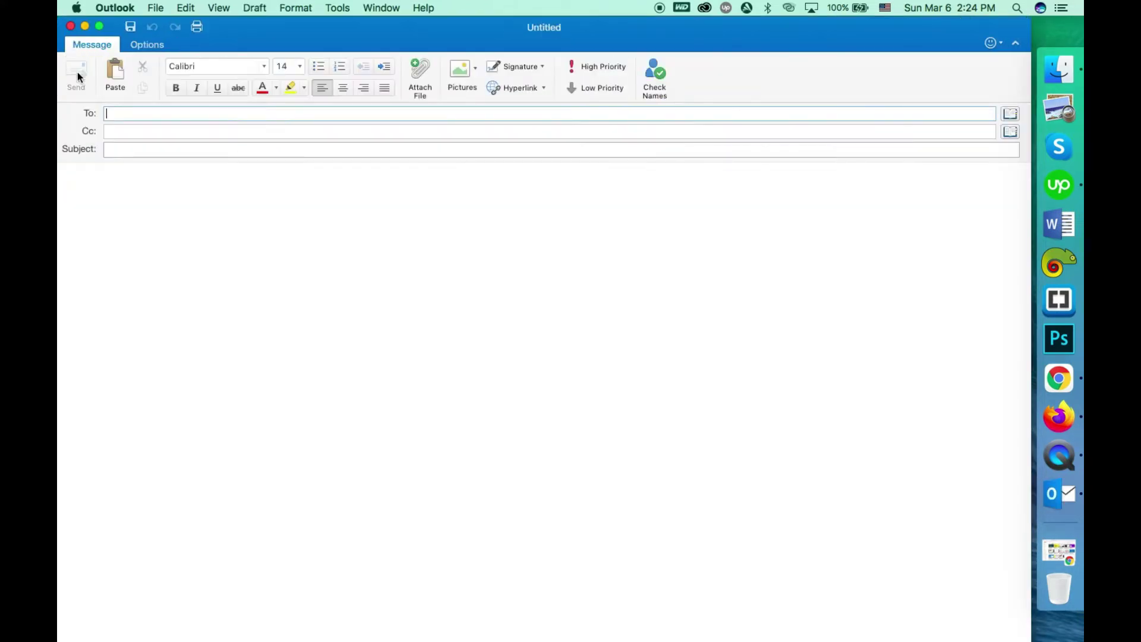
click(538, 68)
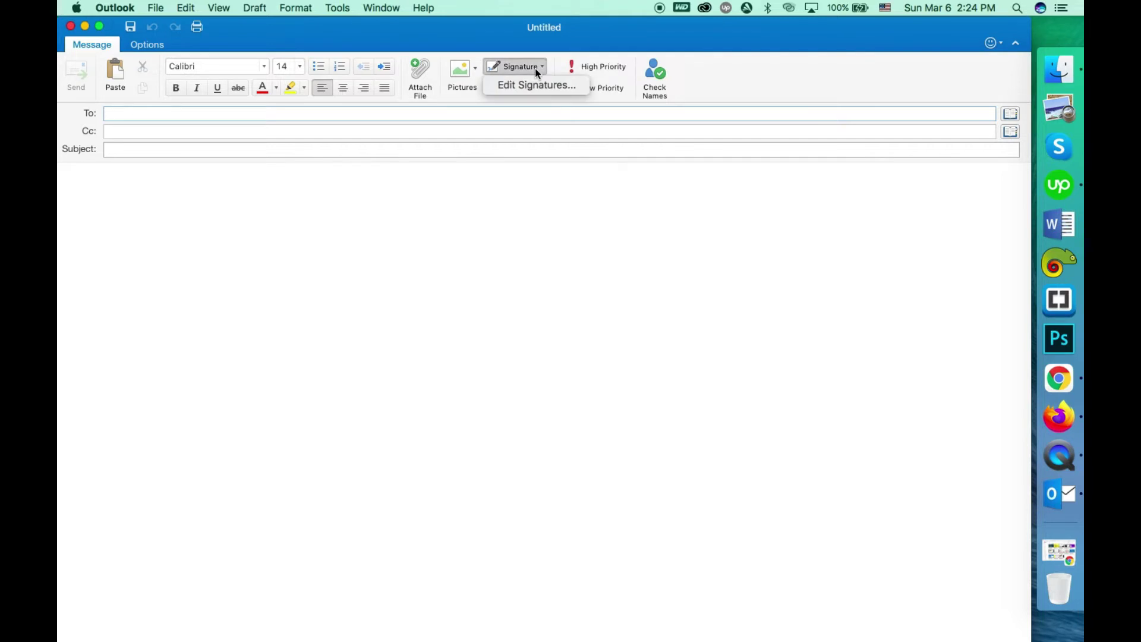
click(540, 87)
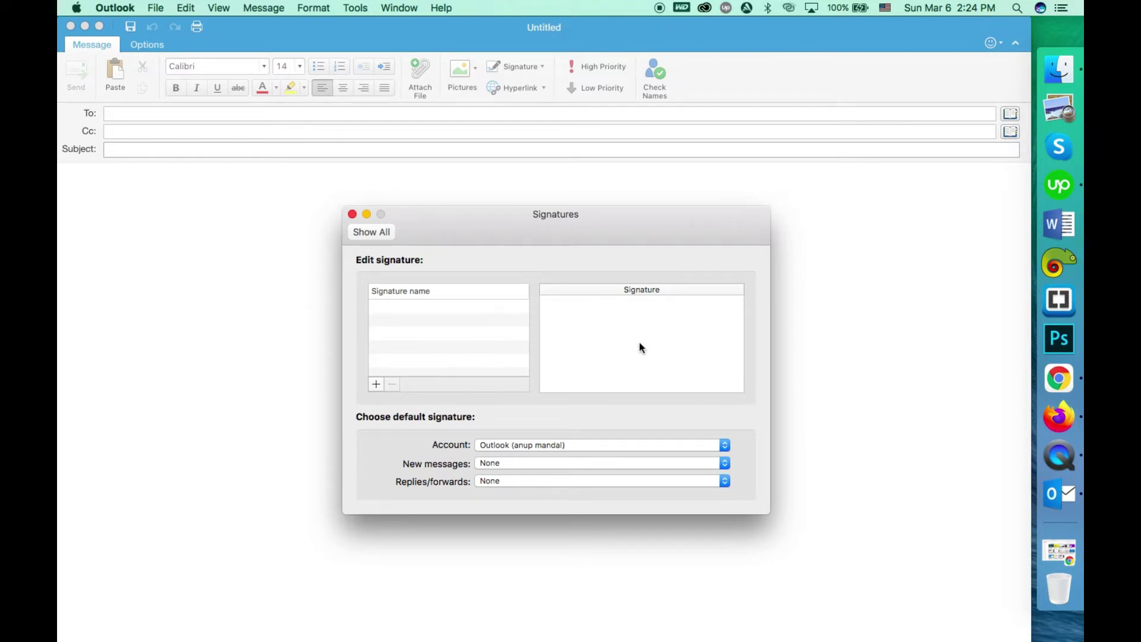
Step: Add a new signature named 'Test signature' and clear its default text
click(377, 384)
click(423, 306)
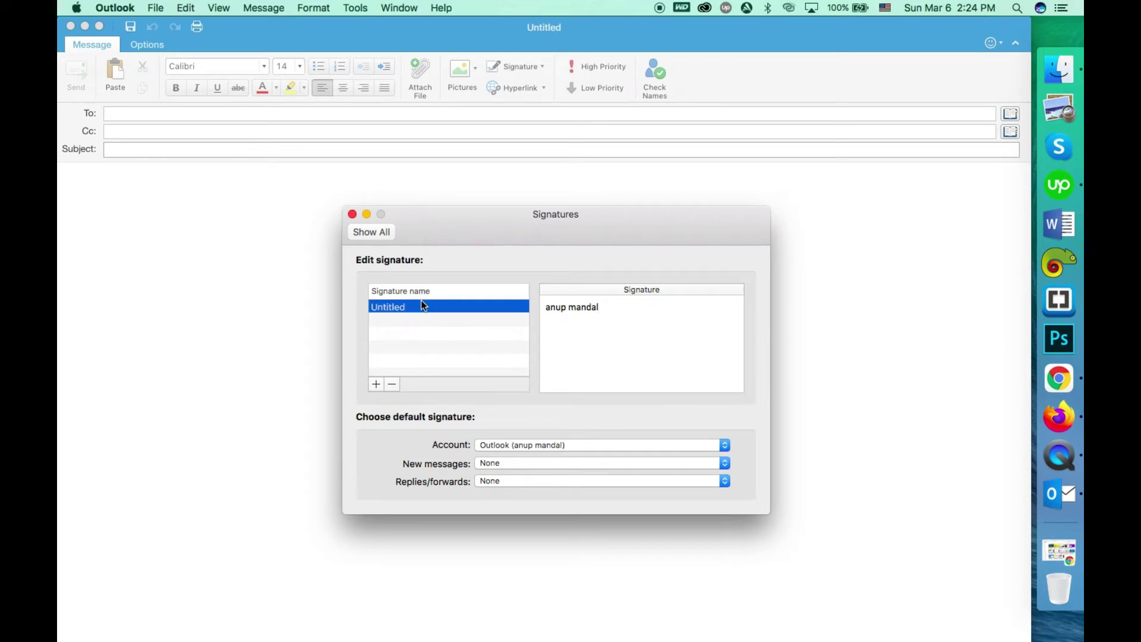
click(391, 305)
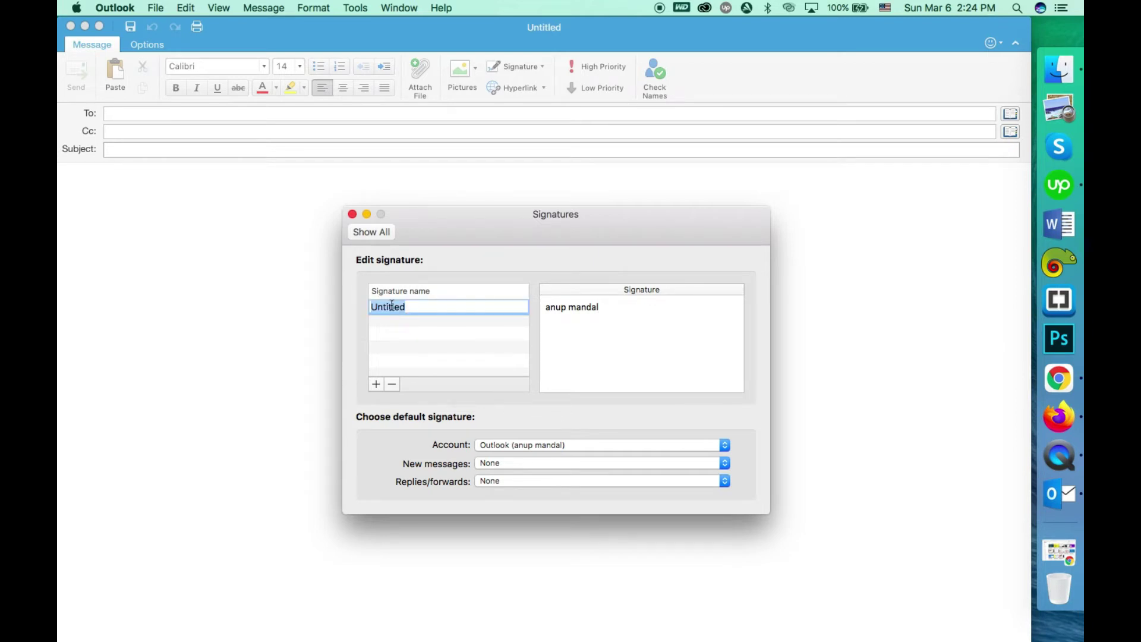
text(Test signature)
click(607, 304)
key(super+a)
key(BackSpace)
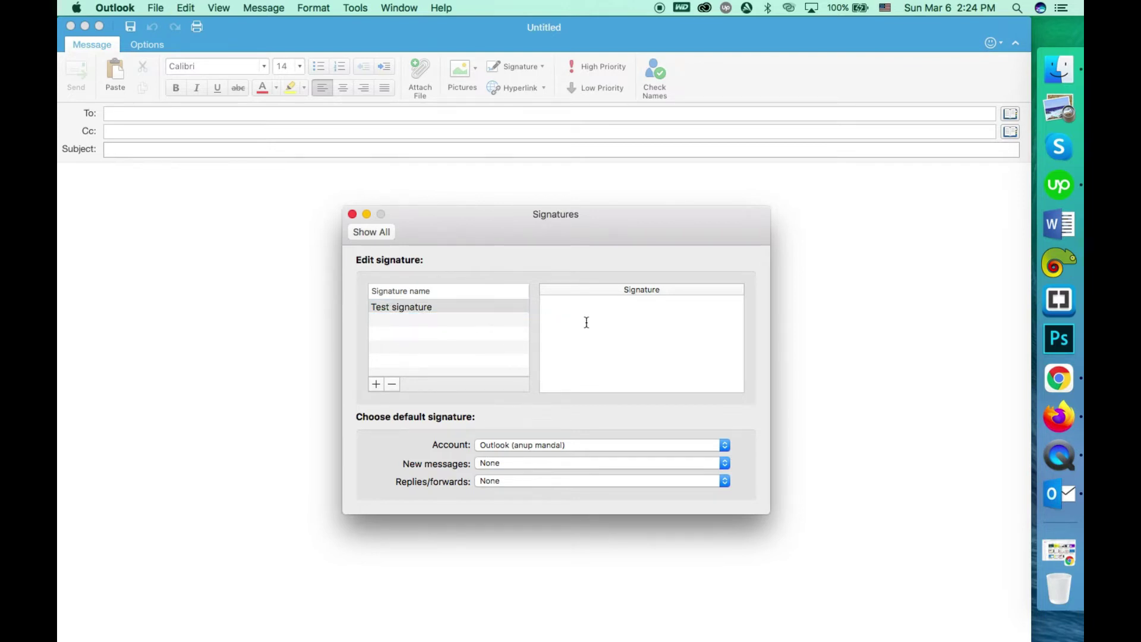
Step: Paste the copied HTML signature into the Test signature editing box
right_click(587, 322)
click(631, 384)
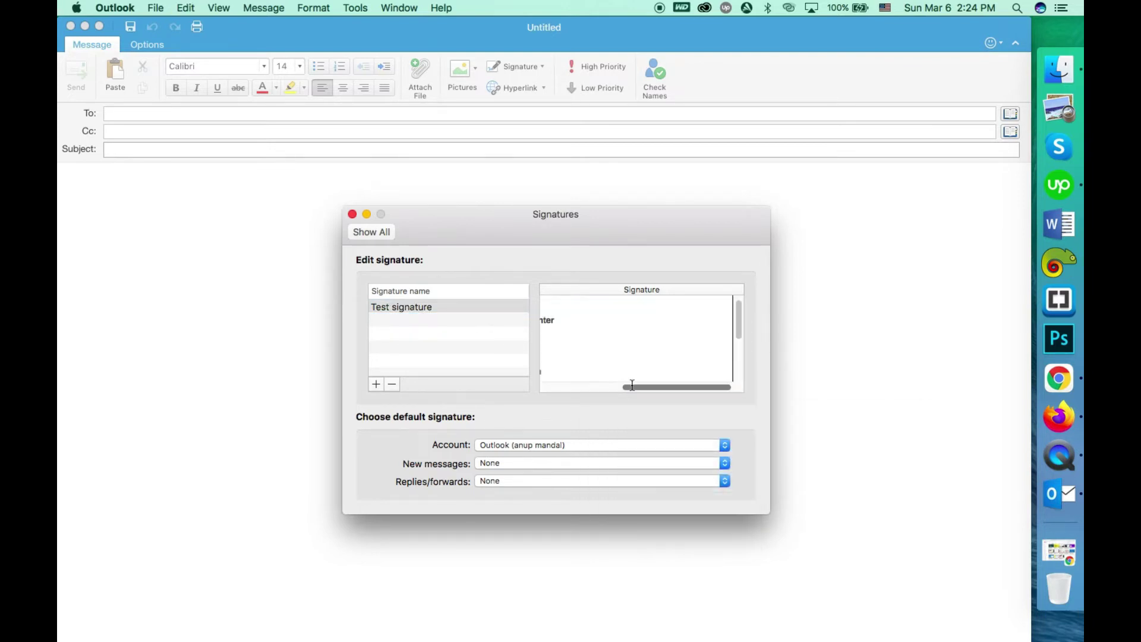
mouse_move(740, 329)
mouse_down()
mouse_move(740, 360)
mouse_move(558, 385)
mouse_up()
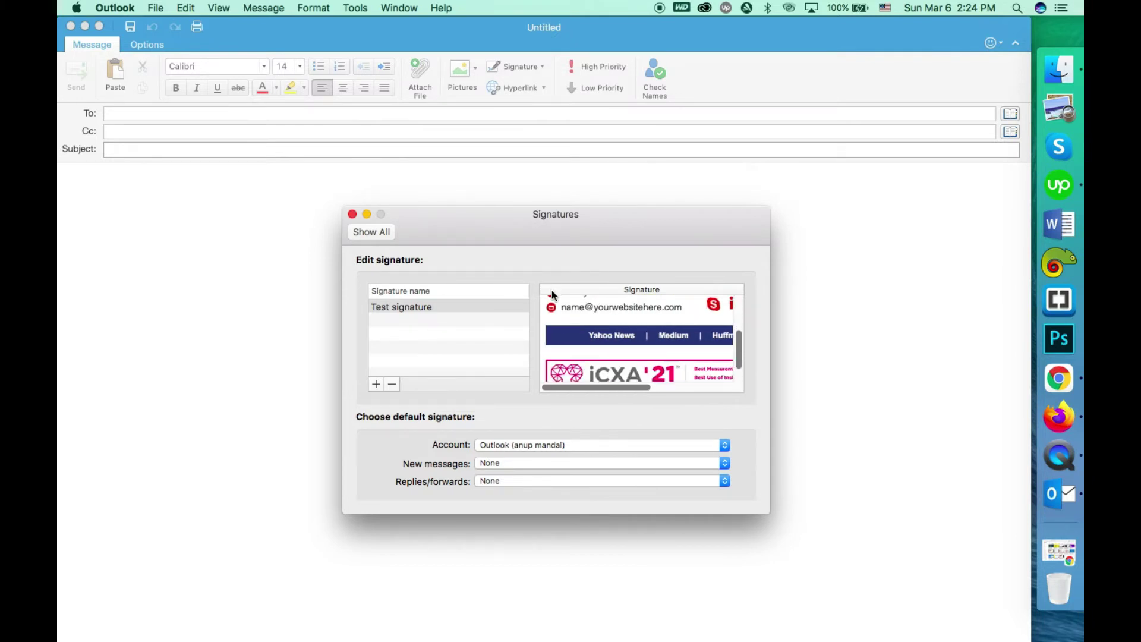
scroll(549, 353, up, 3)
scroll(549, 353, down, 5)
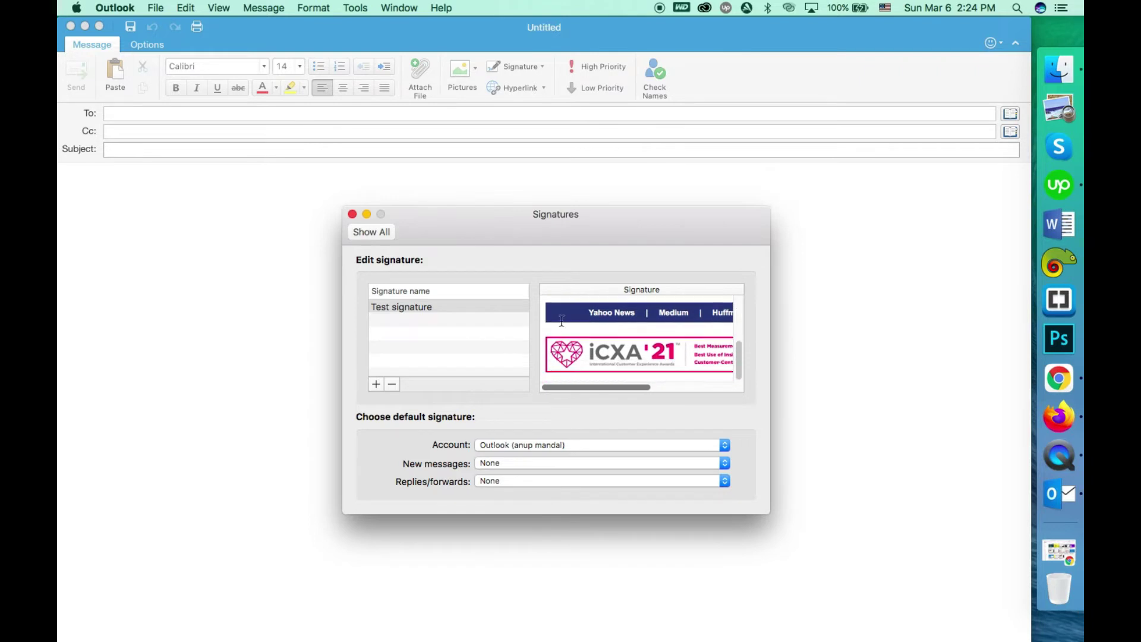
Step: Close the Signatures window, the empty message and the main window, then quit Outlook
click(352, 214)
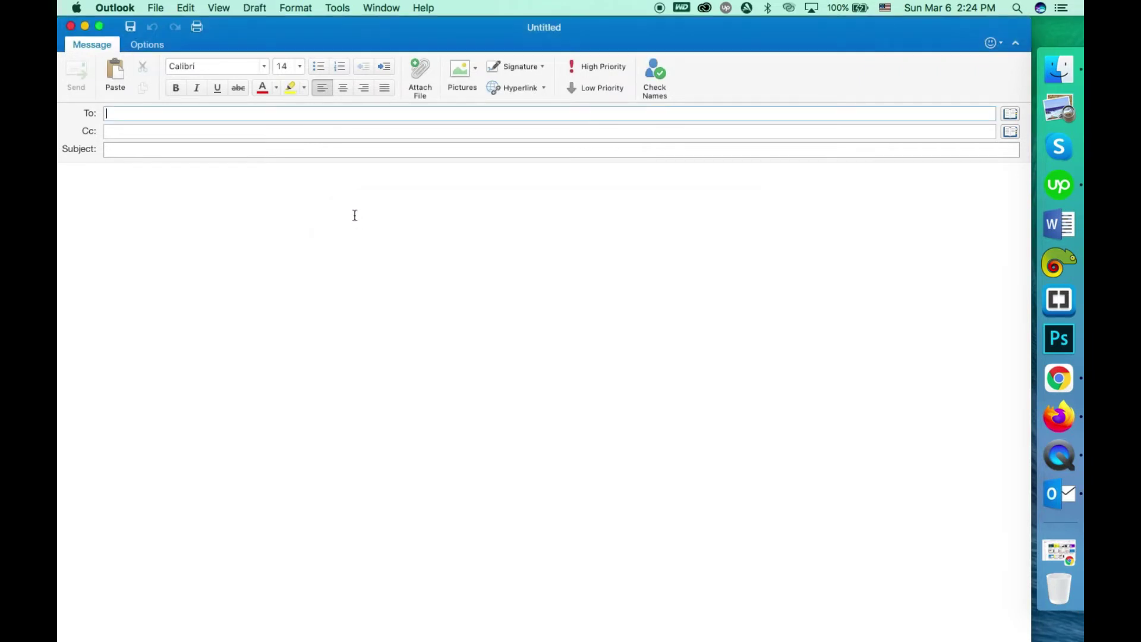
click(70, 27)
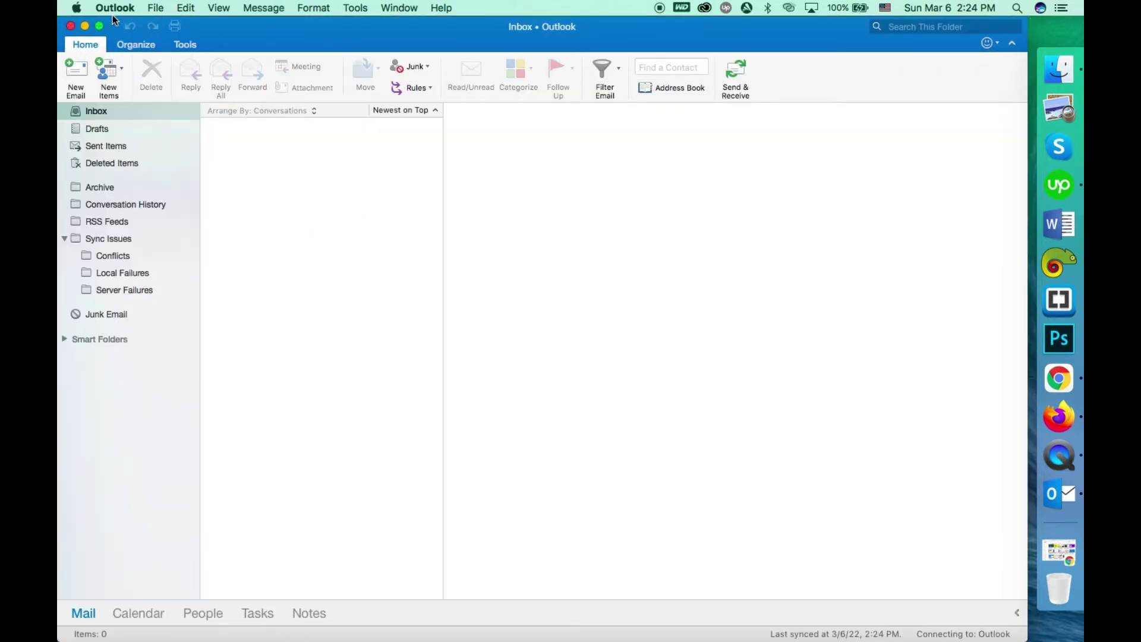
click(70, 27)
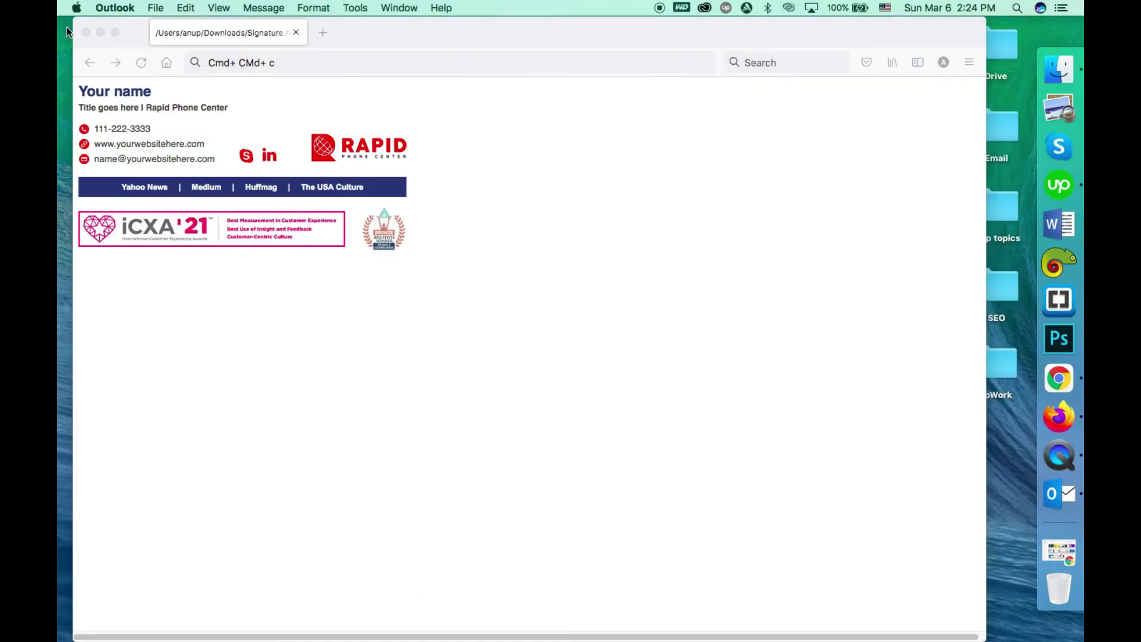
right_click(1059, 493)
click(962, 502)
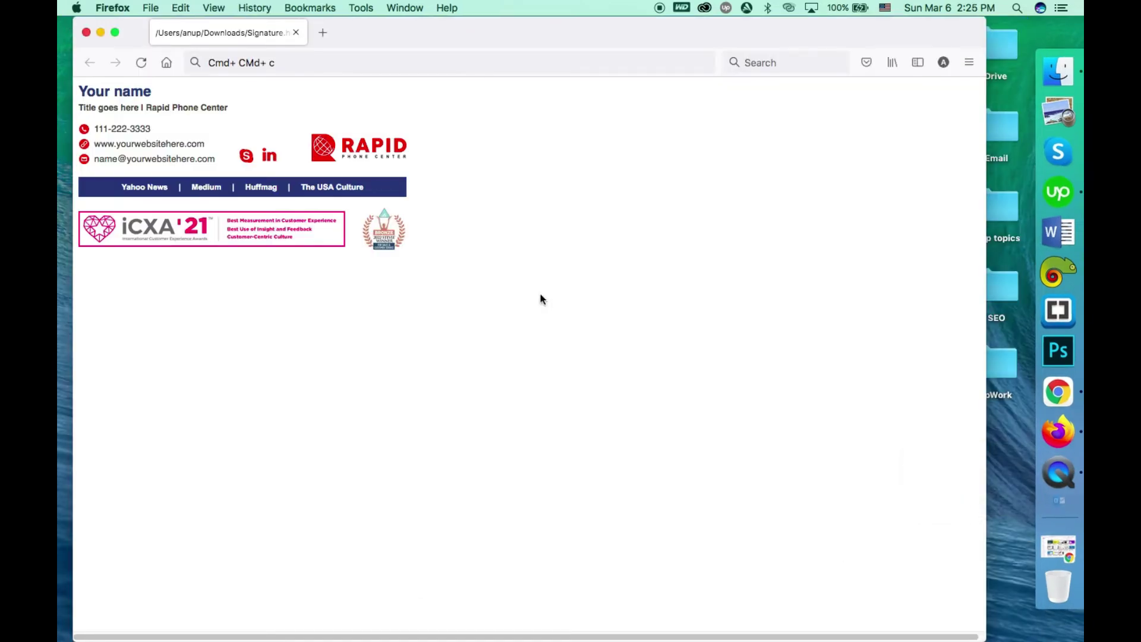
Step: Relaunch Microsoft Outlook from a Launchpad search for 'out'
key(F4)
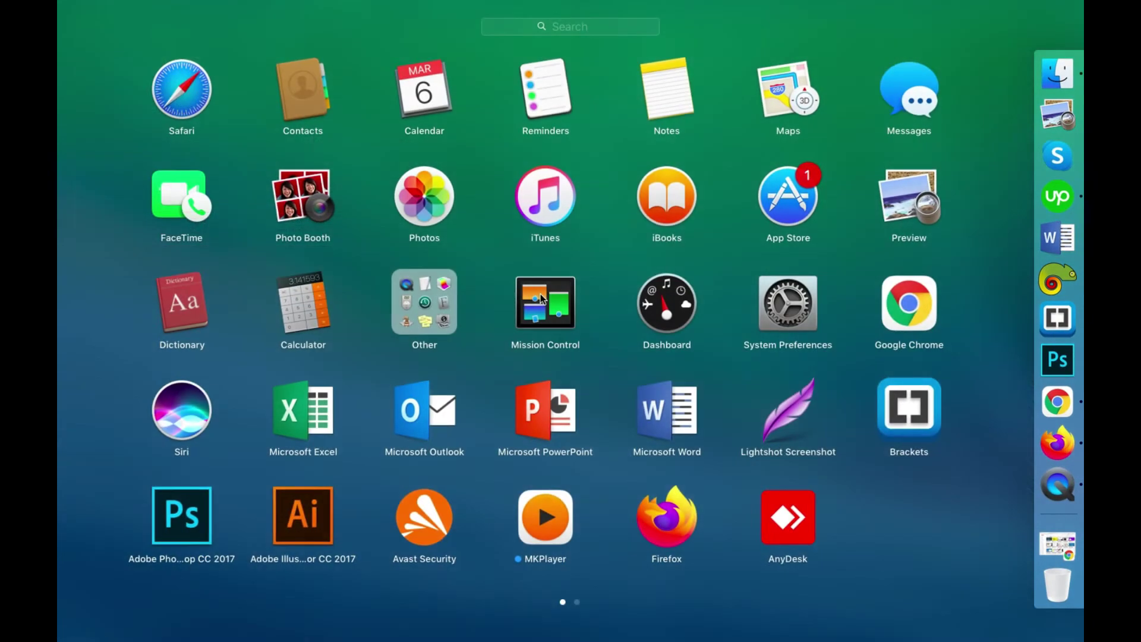
text(out)
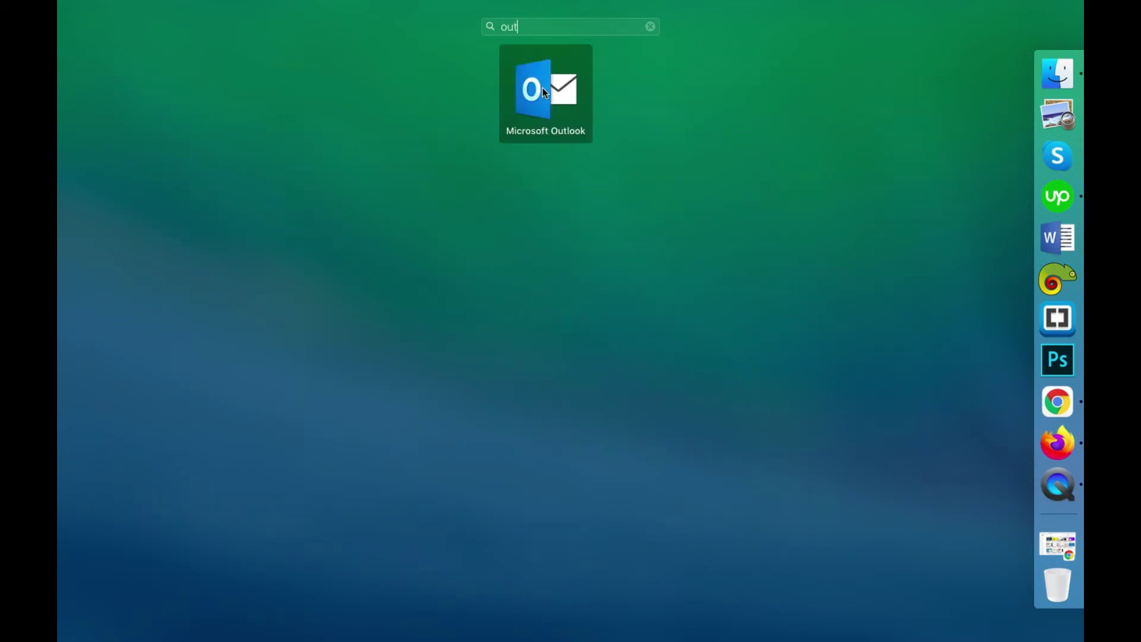
click(542, 89)
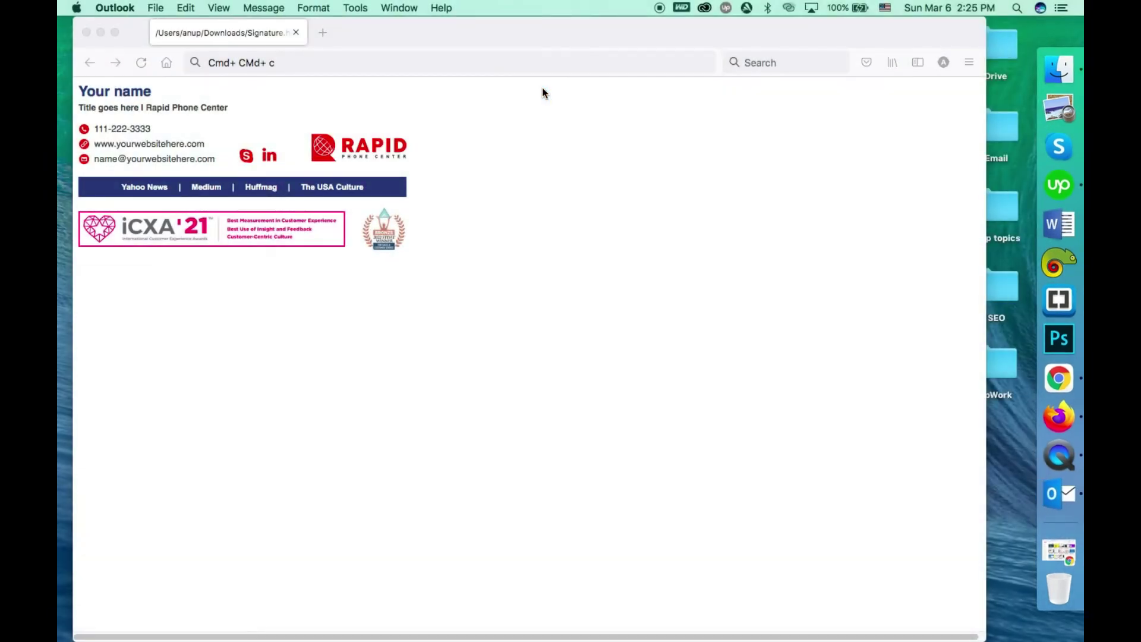
Step: Start a new email to the suggested test Gmail address with subject 'Test signature'
click(67, 77)
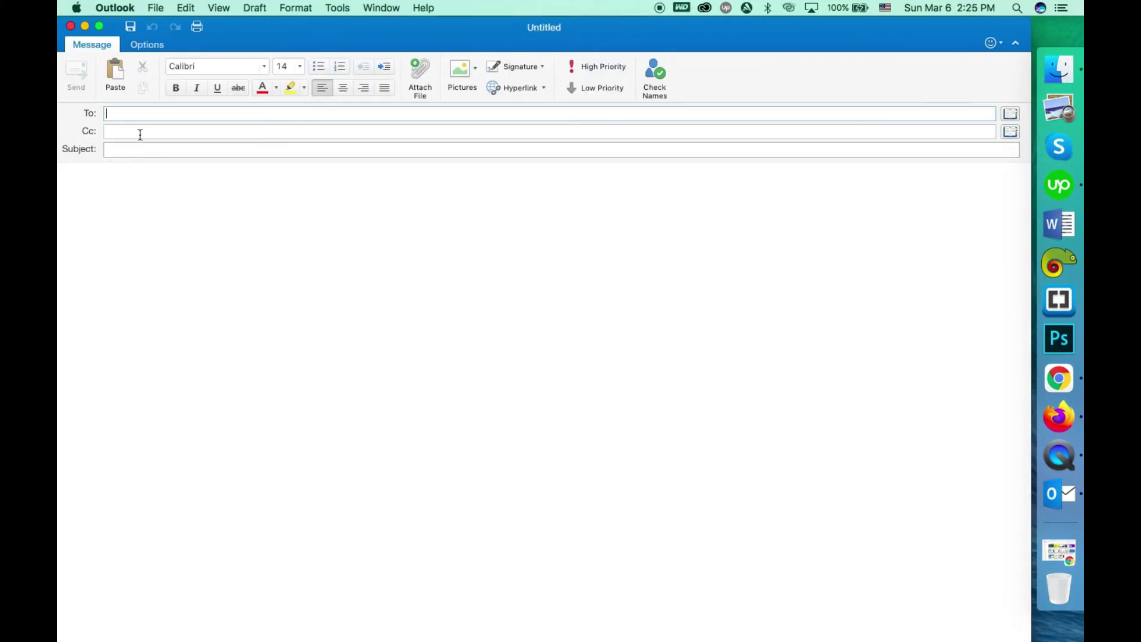
text(anuo)
text(poffi)
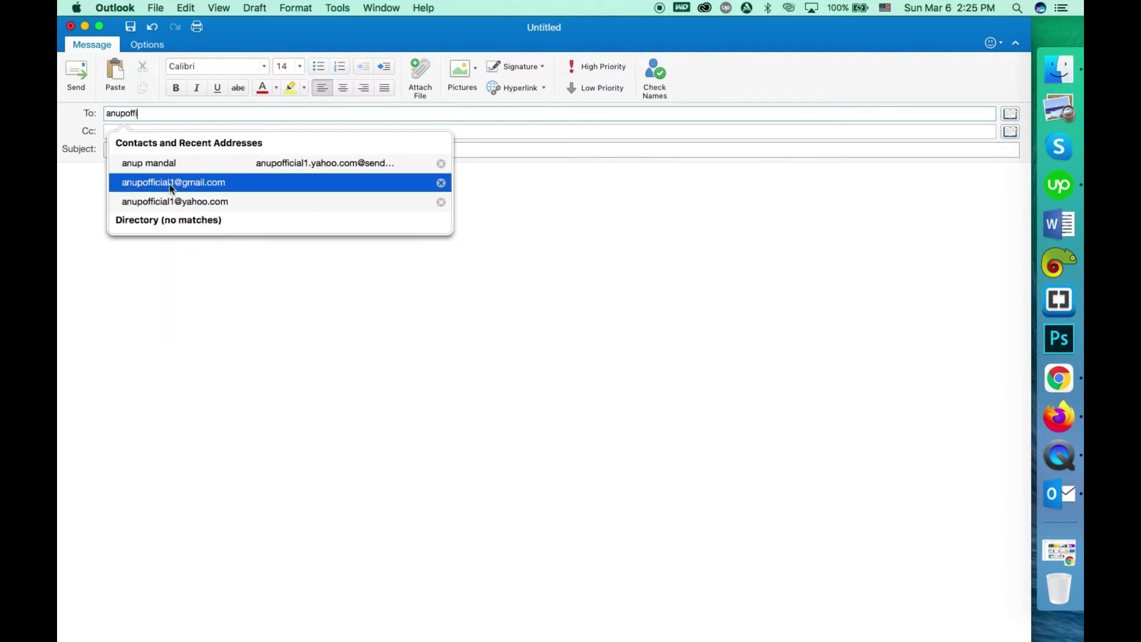
click(169, 183)
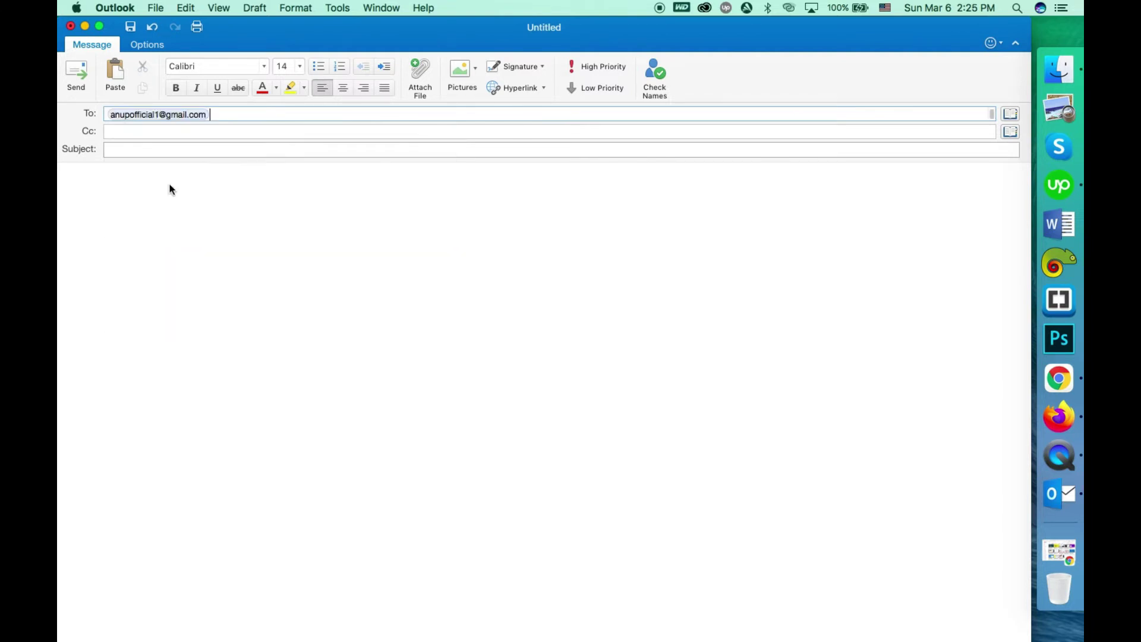
click(204, 154)
text(Test signature)
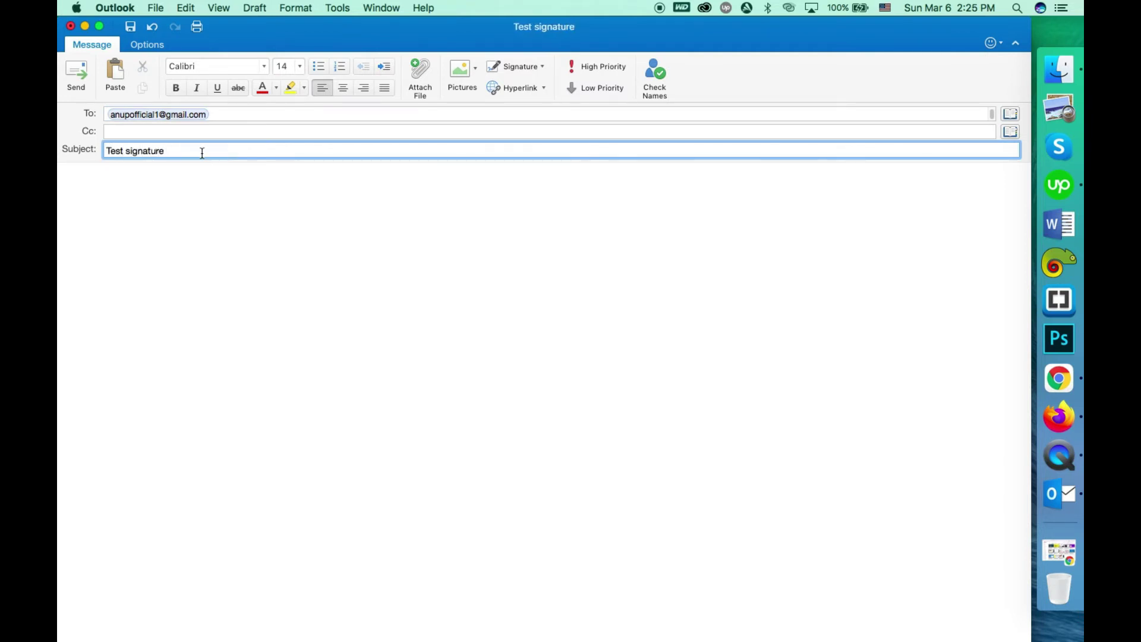
Step: Fill the body with 'Test texts', then copy and paste it to repeat the text
click(372, 282)
text(Test texts)
key(super+a)
key(super+c)
key(super+v)
key(super+v)
key(super+v)
key(super+v)
key(super+v)
key(super+v)
key(super+v)
key(super+v)
key(super+v)
key(super+v)
key(super+v)
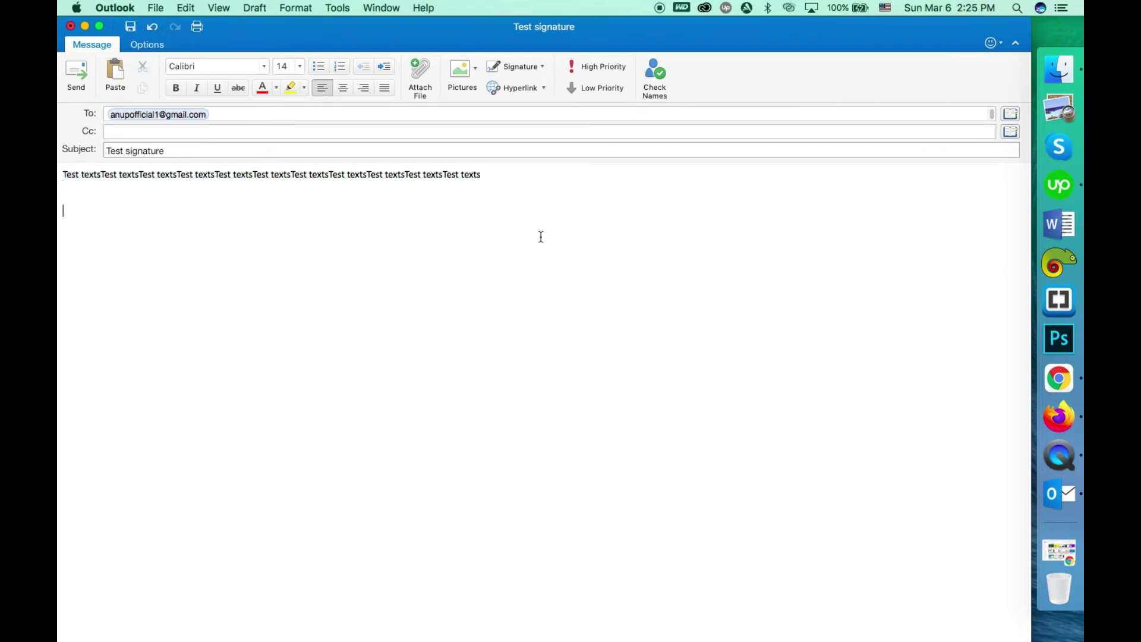
Step: Insert the 'Test signature' signature below the body and send the email
click(514, 66)
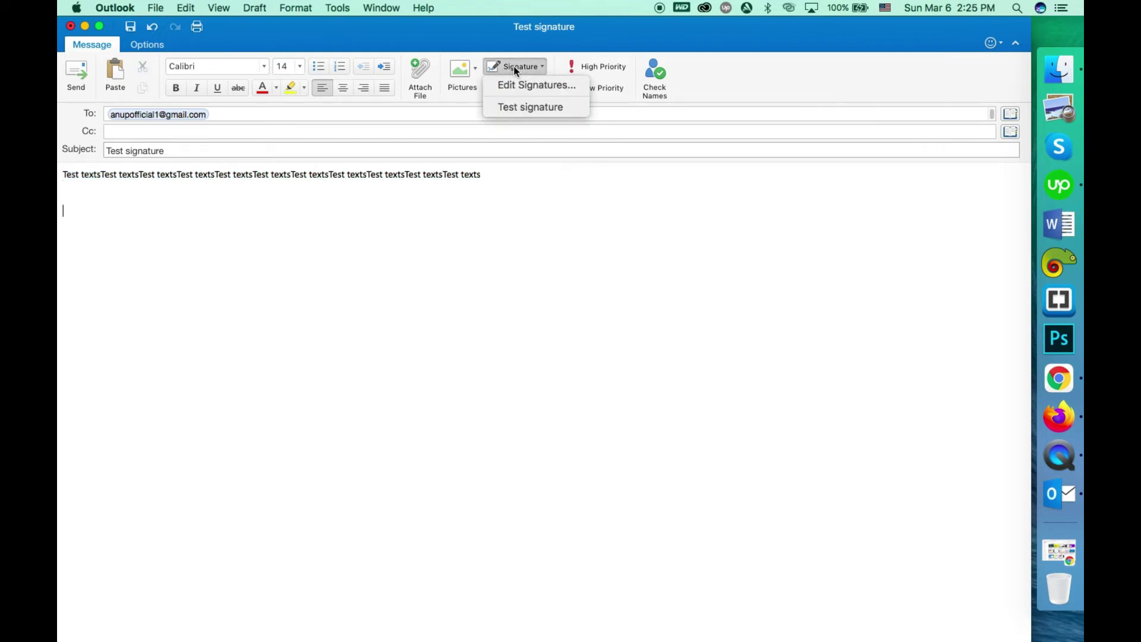
click(537, 108)
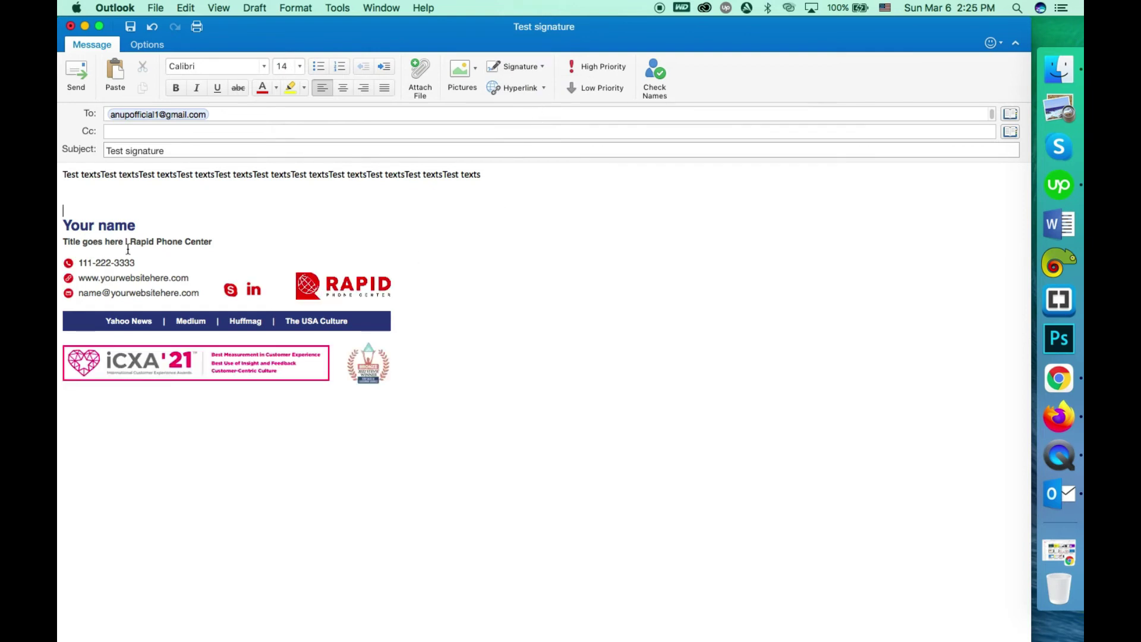
click(75, 75)
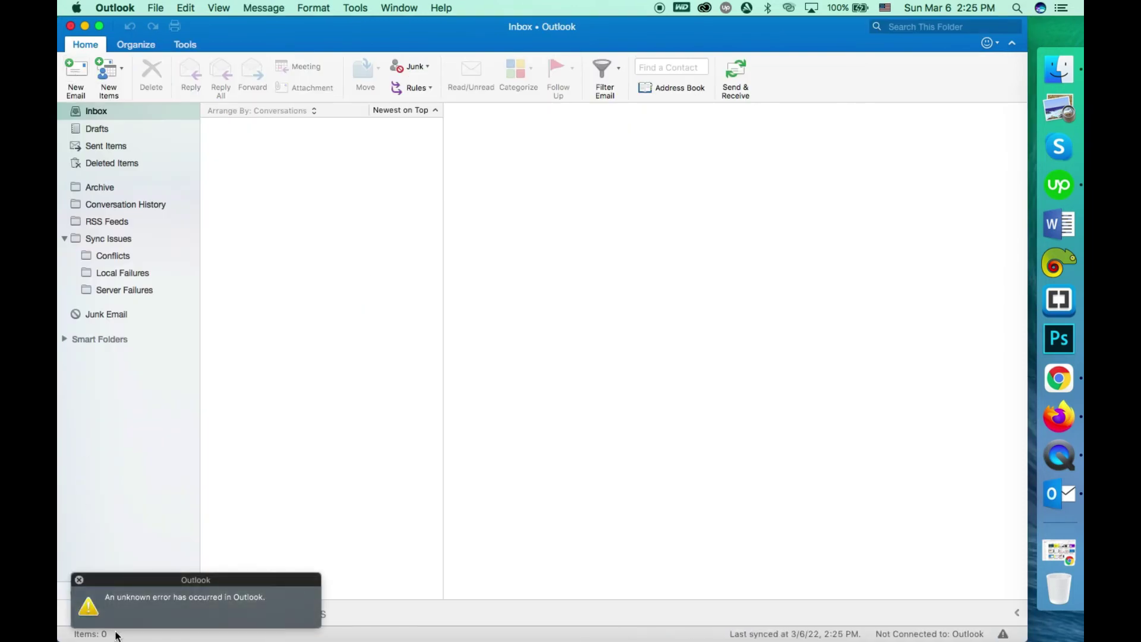
Step: Review the unknown sending error, dismiss Sync Errors, and open the Outbox
click(148, 601)
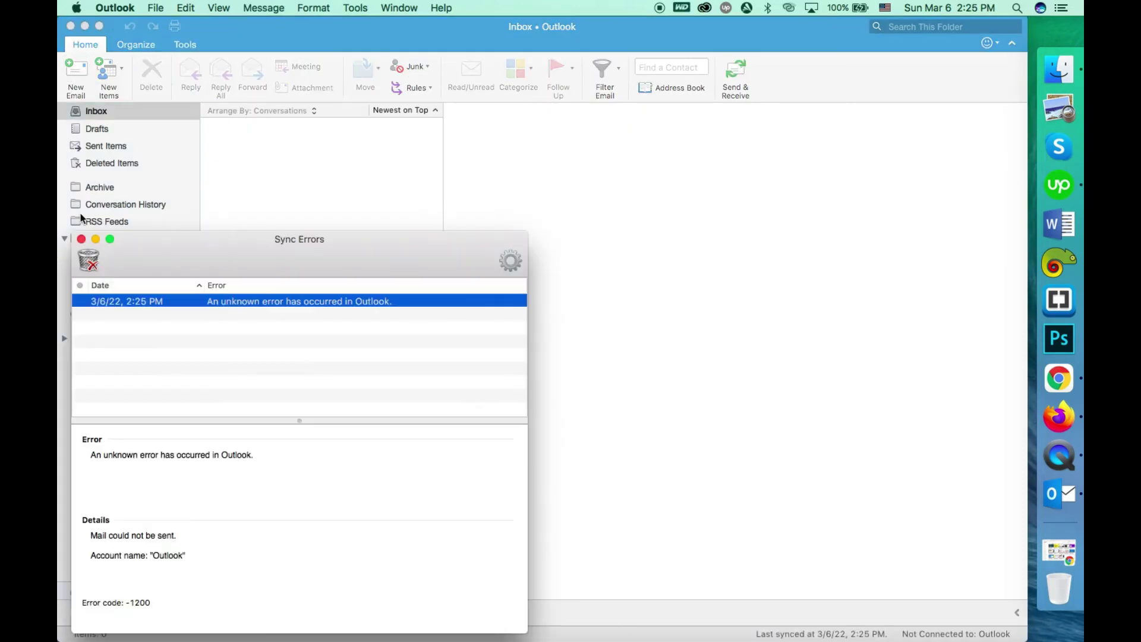
click(81, 239)
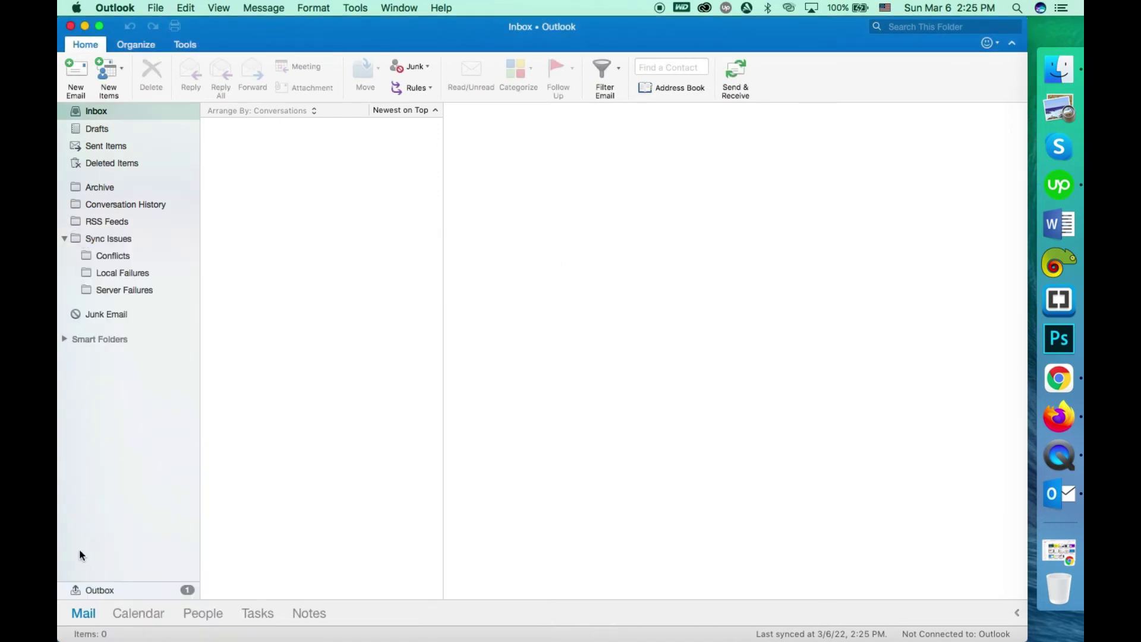
click(100, 590)
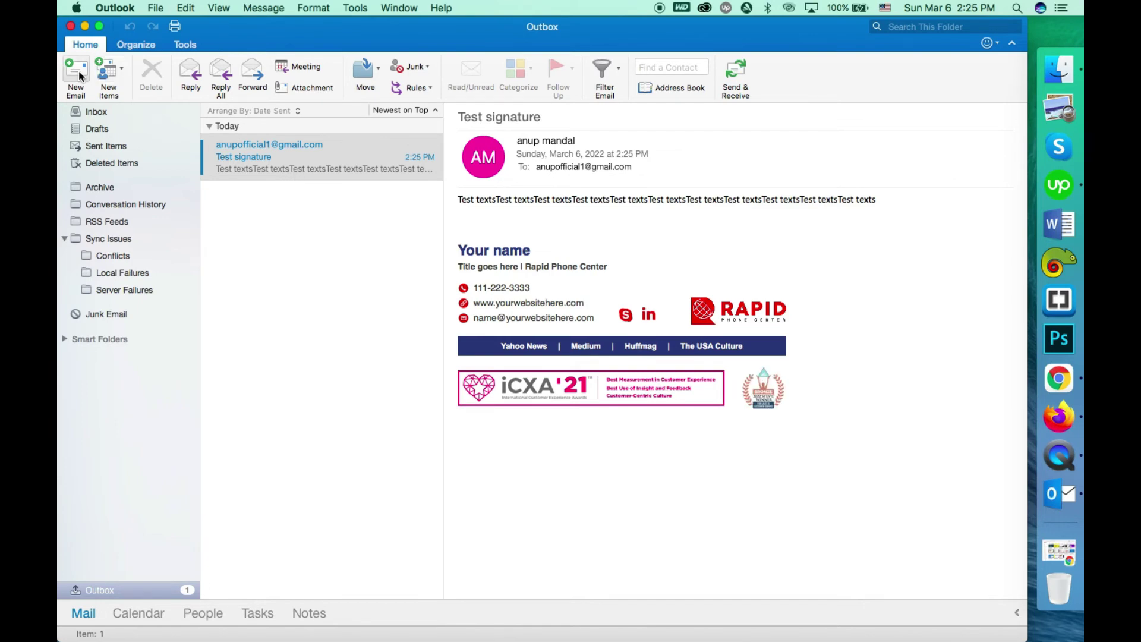
Step: Resend the queued Test signature message from the Outbox and minimise Outlook
click(241, 149)
double_click(241, 147)
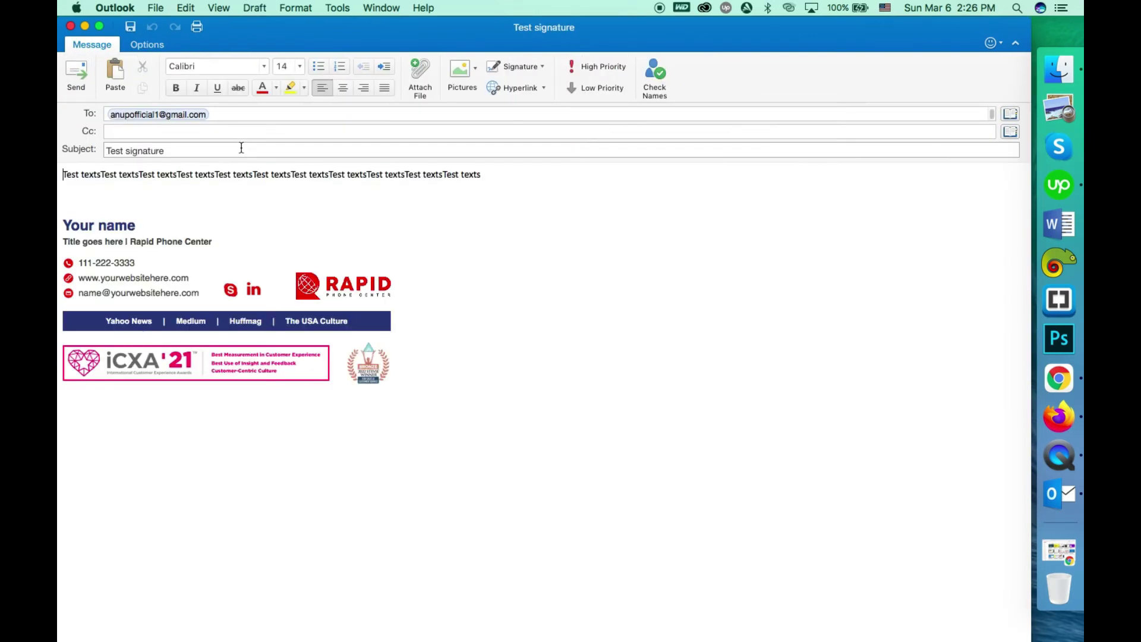
click(81, 68)
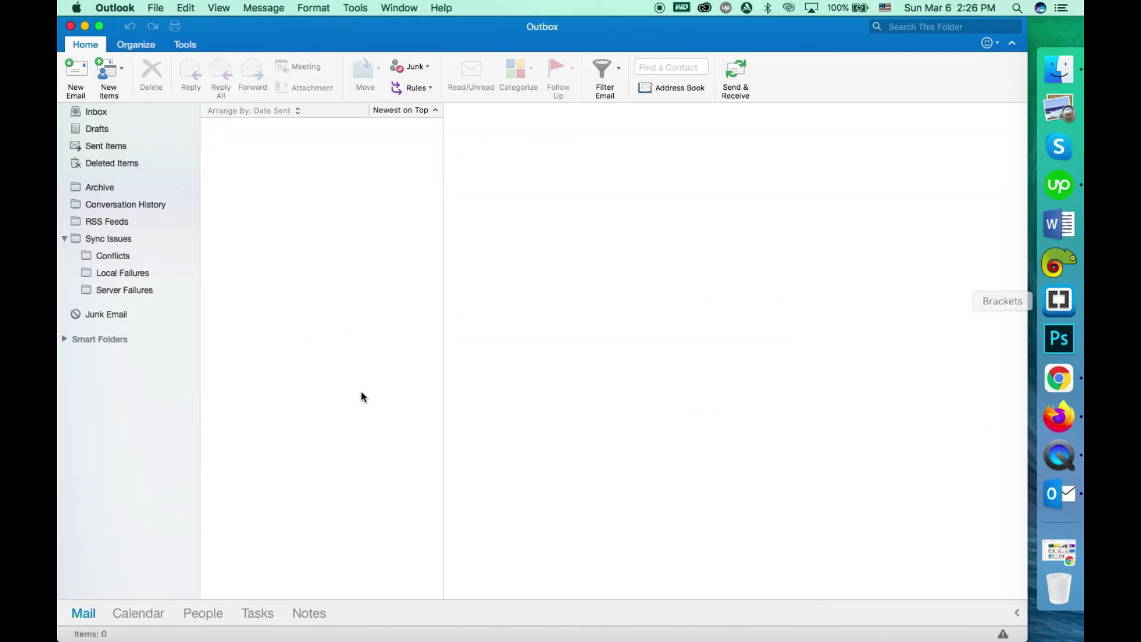
click(85, 26)
Step: Open the received 'Test signature' email in Chrome's Gmail tab, then return to Outlook
click(1069, 351)
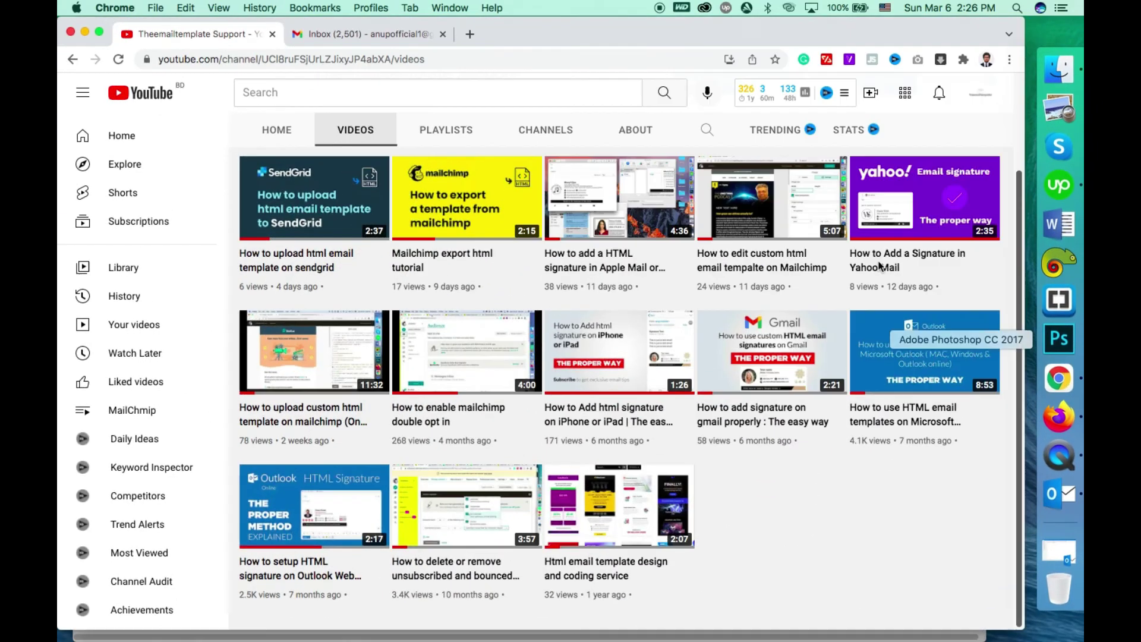
click(359, 36)
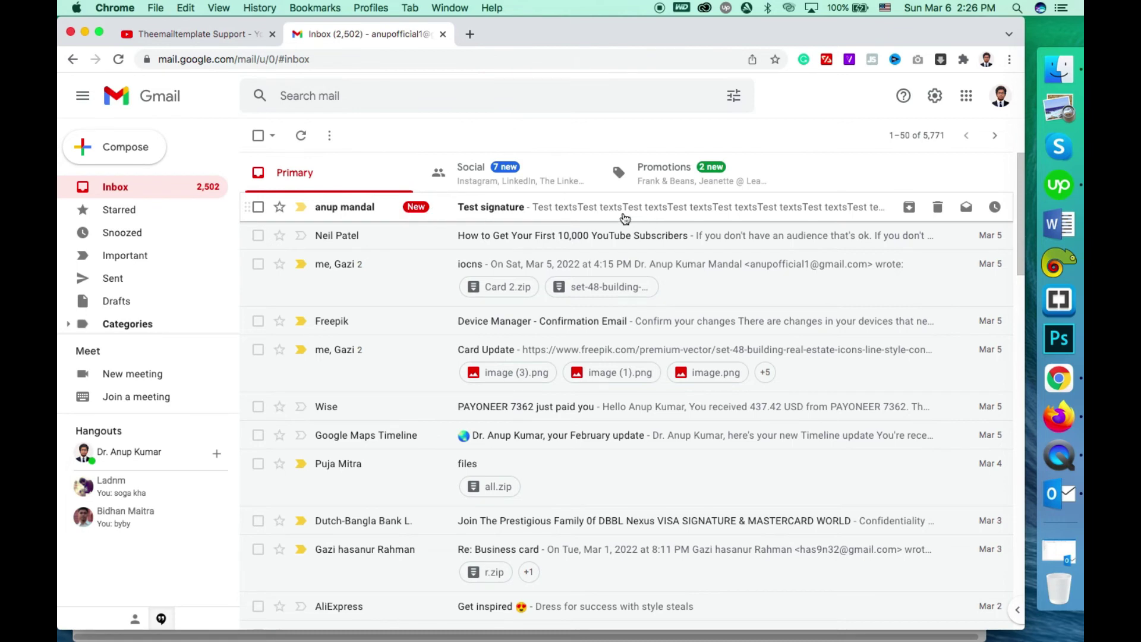
click(624, 215)
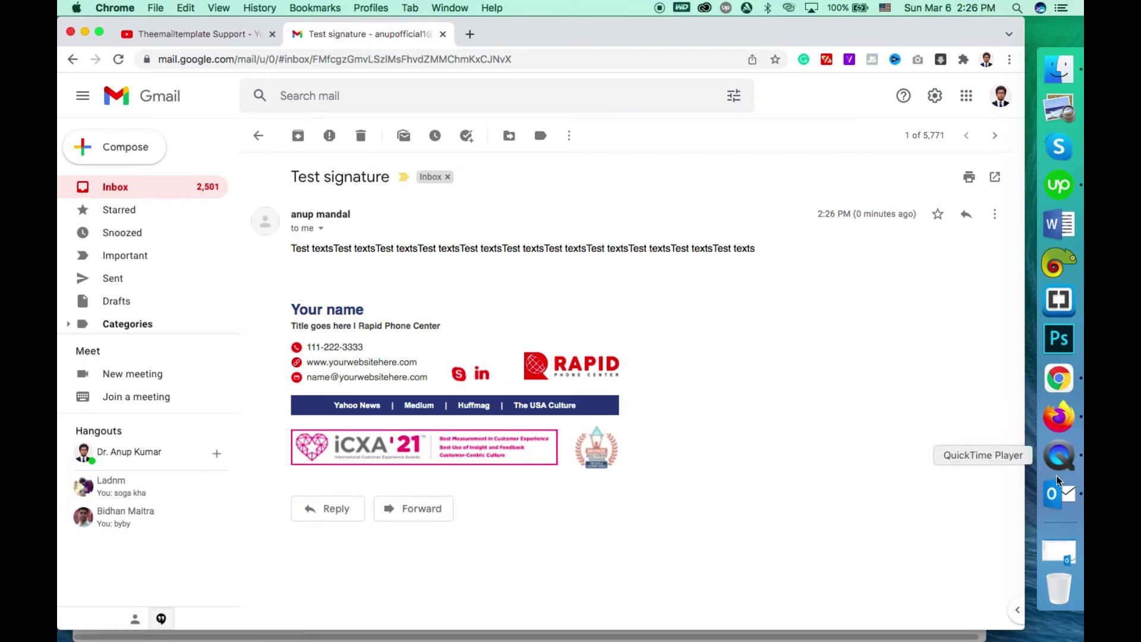
click(1065, 497)
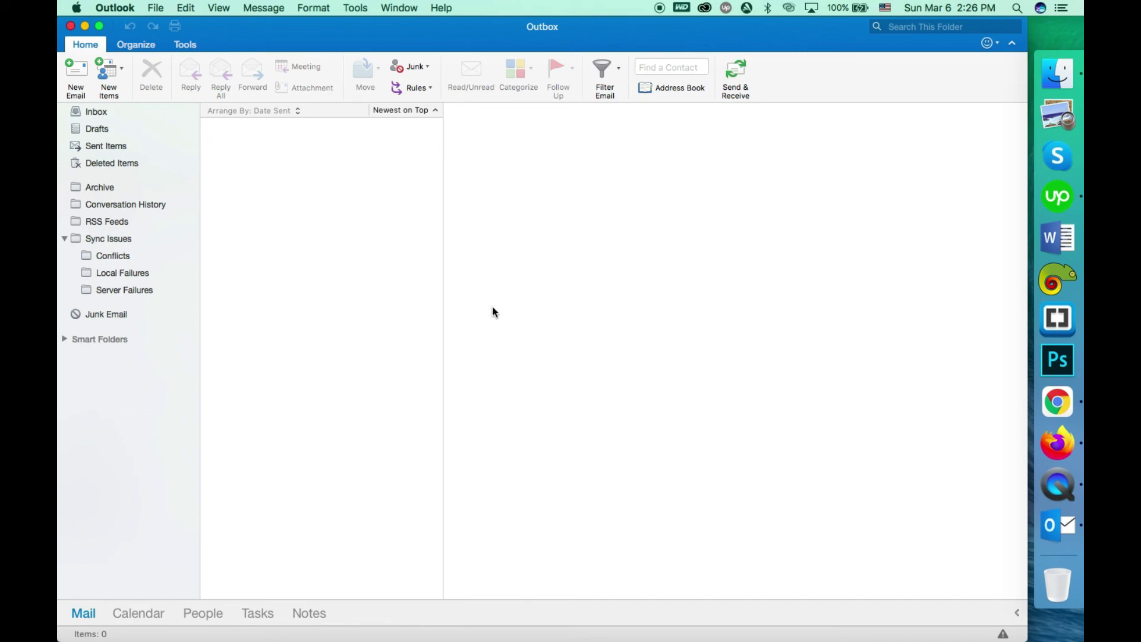
Step: Switch Chrome to the YouTube tab and browse the Theemailtemplate Support channel's Videos grid
click(1069, 407)
click(196, 34)
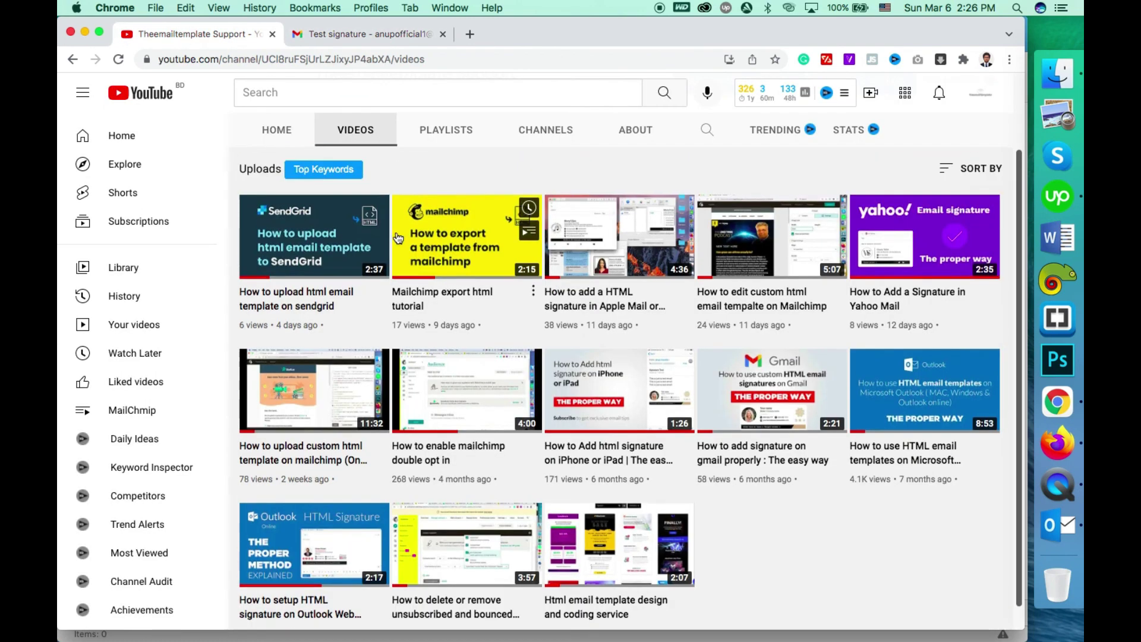
scroll(485, 152, down, 1)
scroll(487, 151, down, 5)
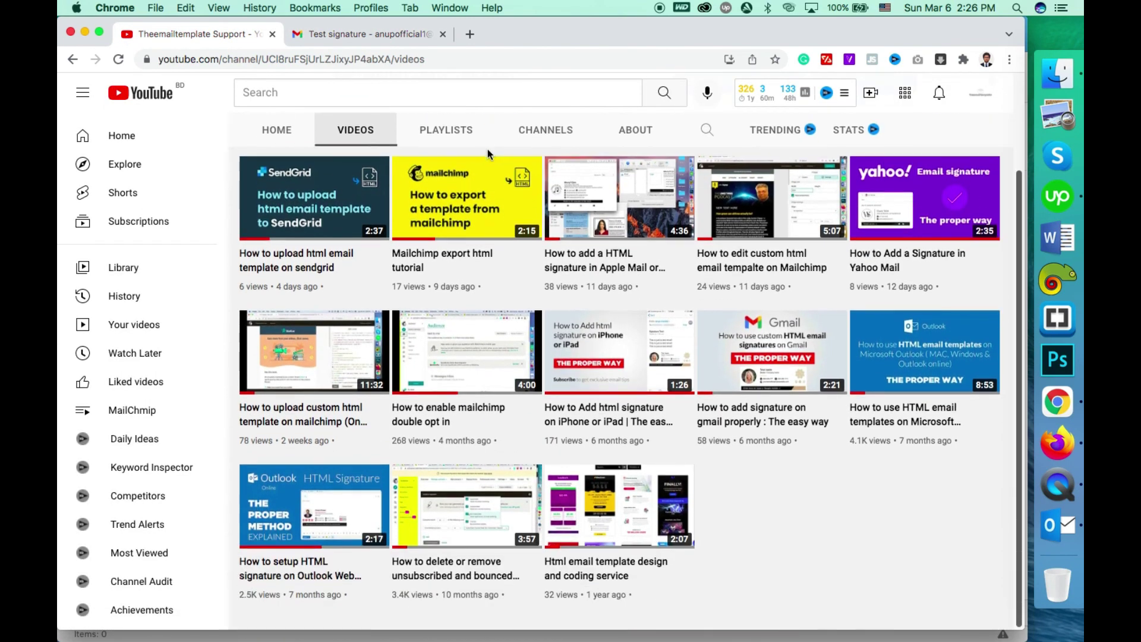
scroll(487, 149, up, 1)
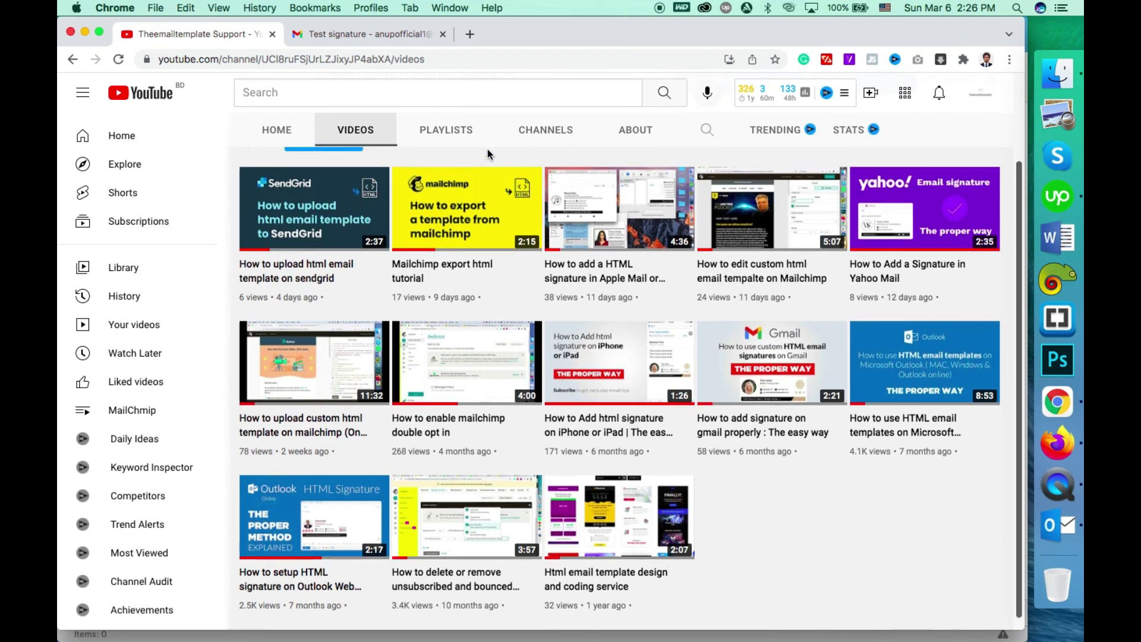
mouse_move(487, 181)
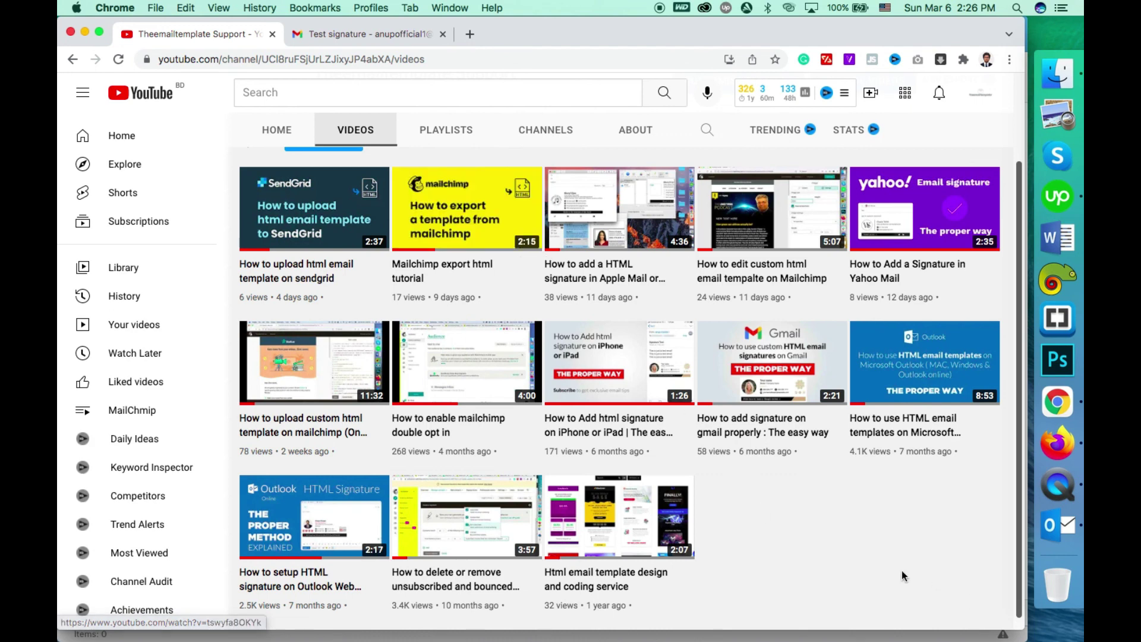
scroll(865, 551, up, 1)
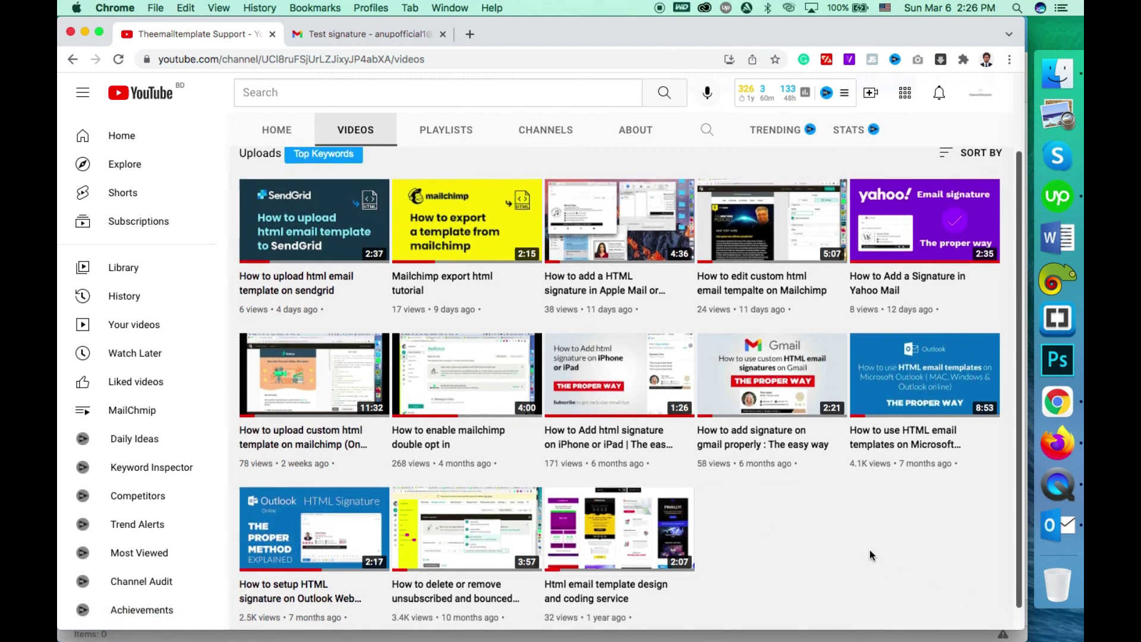